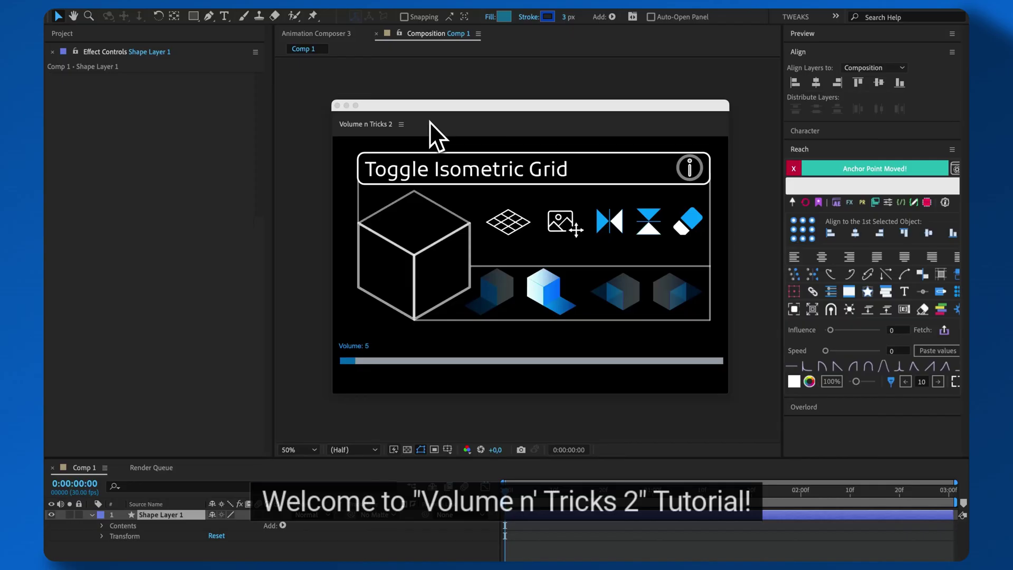
Dock the Volume n Tricks 2 panel below Effect Controls and turn the square into a left isometric solid with volume 2349
left_click_drag(419, 114, 212, 339)
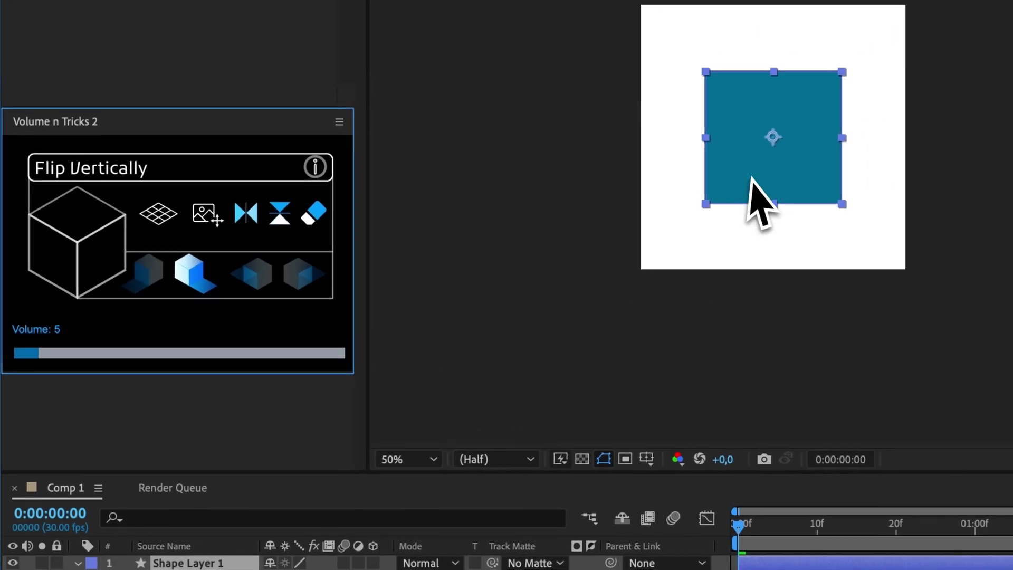
left_click(64, 220)
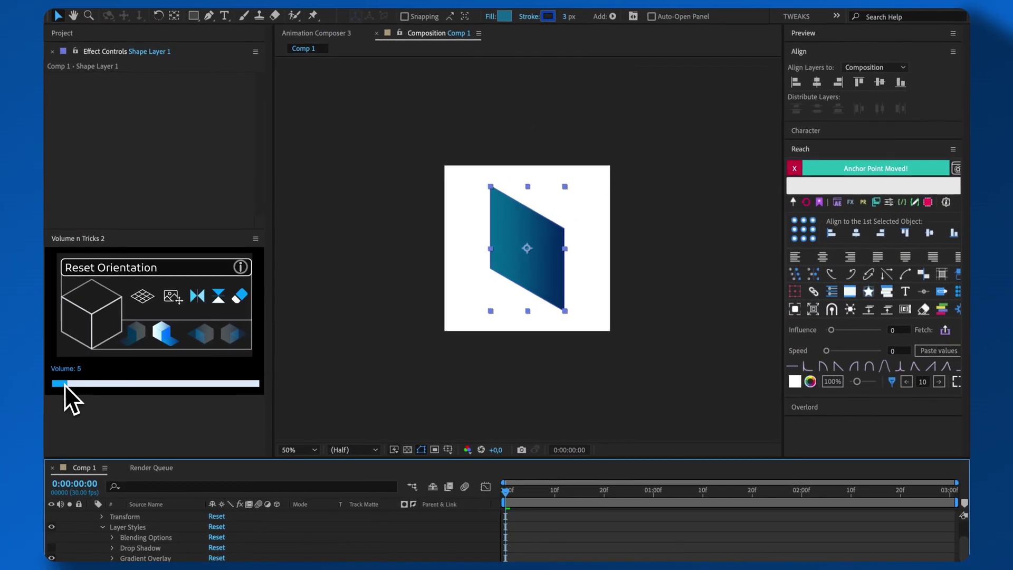
left_click_drag(64, 384, 104, 384)
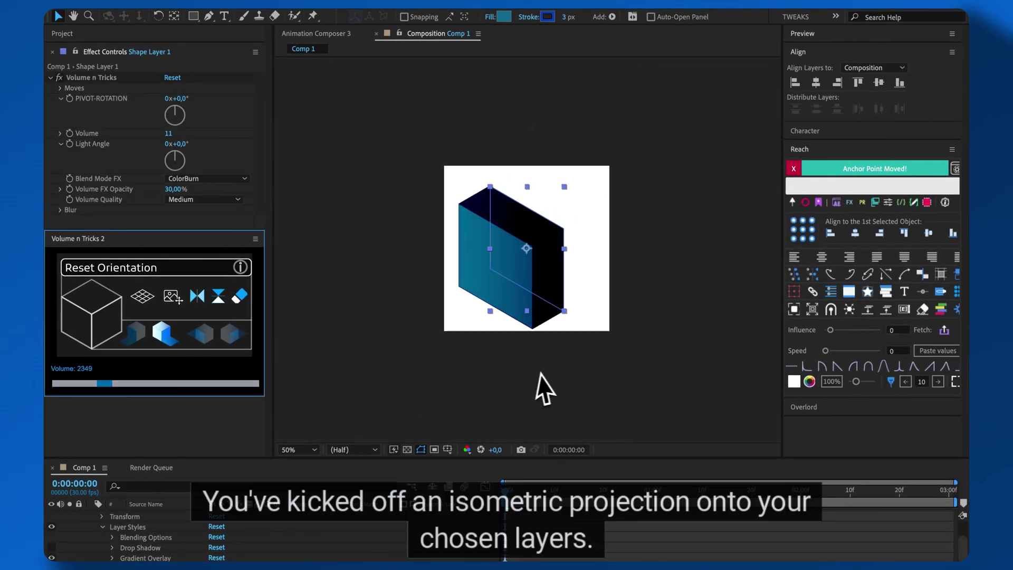
left_click(657, 321)
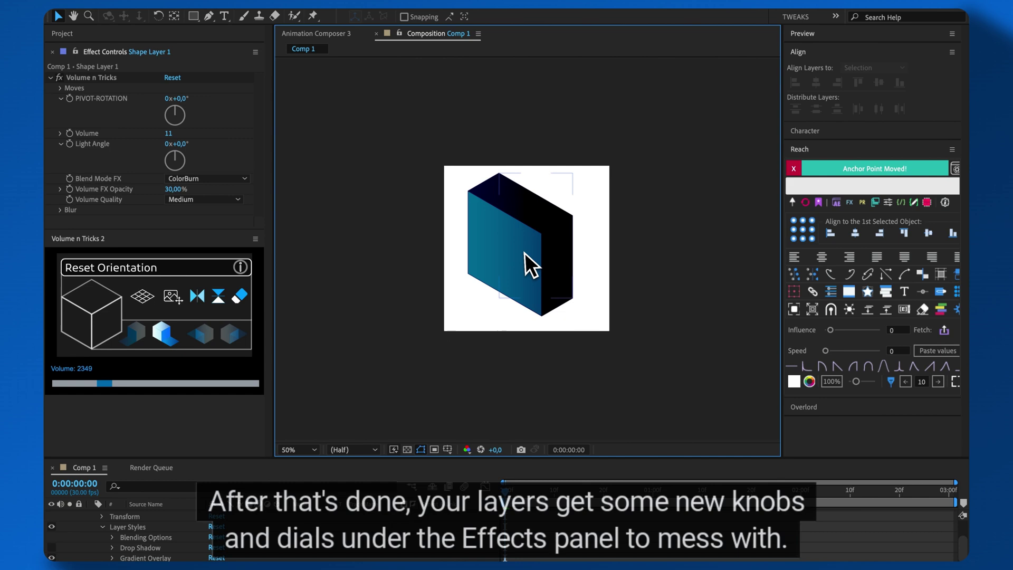
Set the extruded square's pivot rotation to 28° and adjust its volume
left_click(526, 253)
left_click_drag(182, 99, 190, 100)
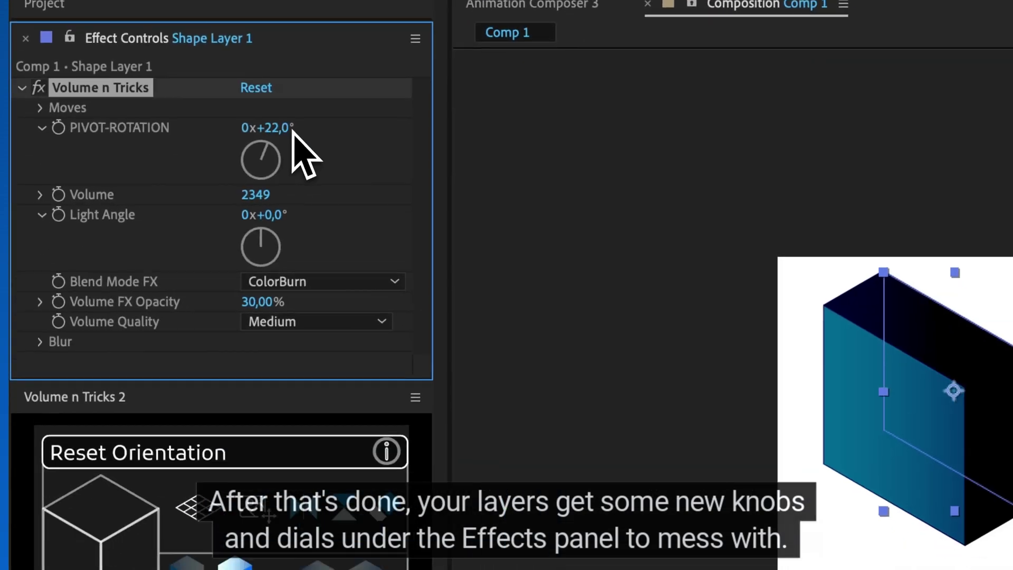
left_click_drag(293, 132, 315, 145)
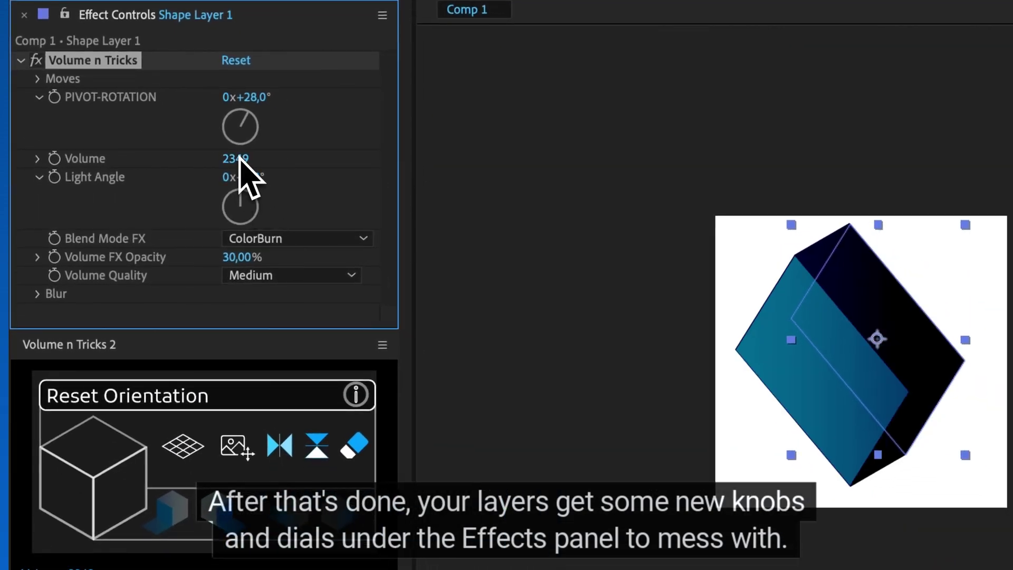
left_click_drag(239, 157, 262, 162)
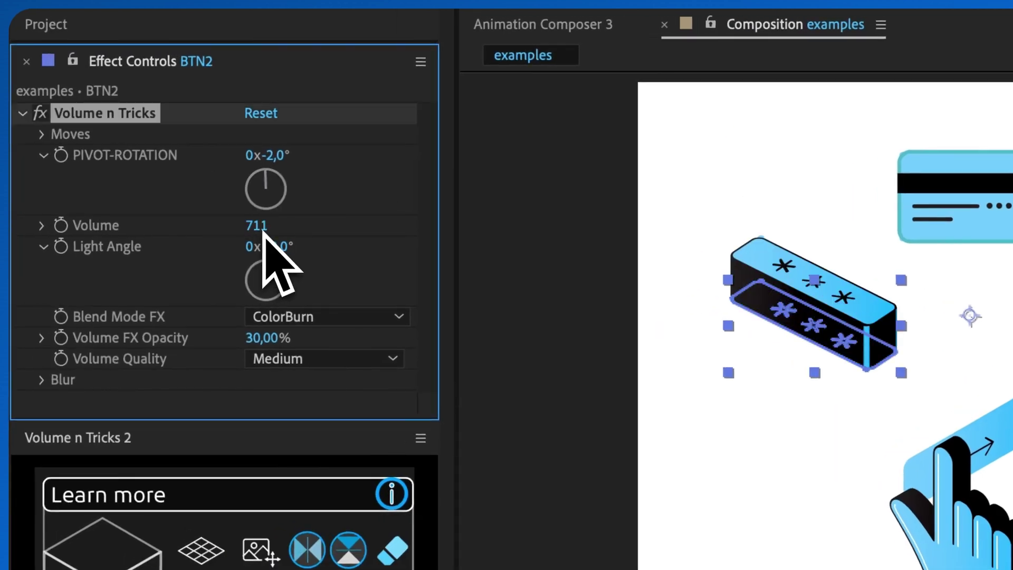
Adjust the Volume n Tricks effect settings of the BTN2 layer
left_click_drag(169, 113, 181, 120)
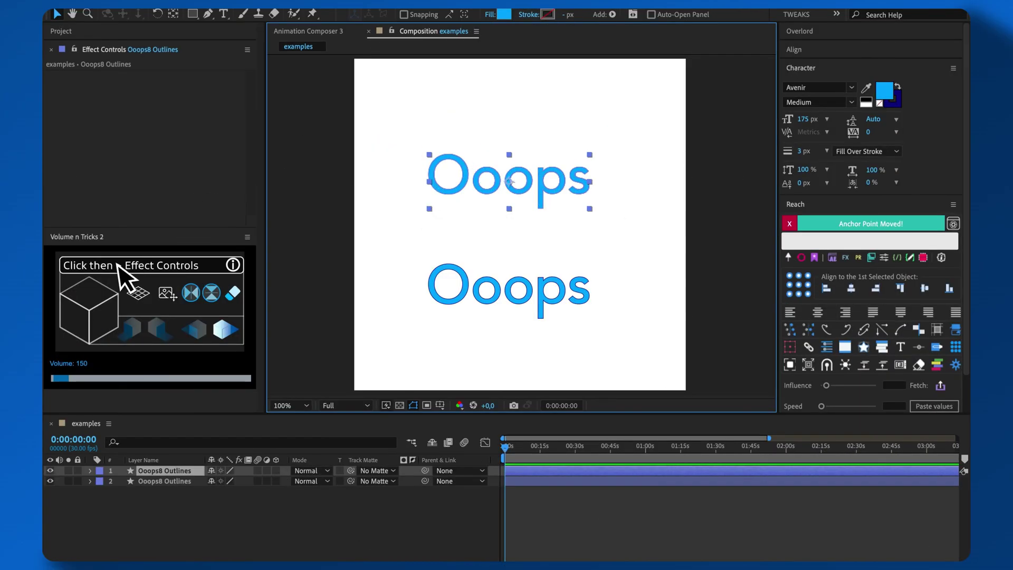
Give both Ooops texts a top isometric orientation, with volume 516 for the upper one and 616 for the lower one
left_click(90, 288)
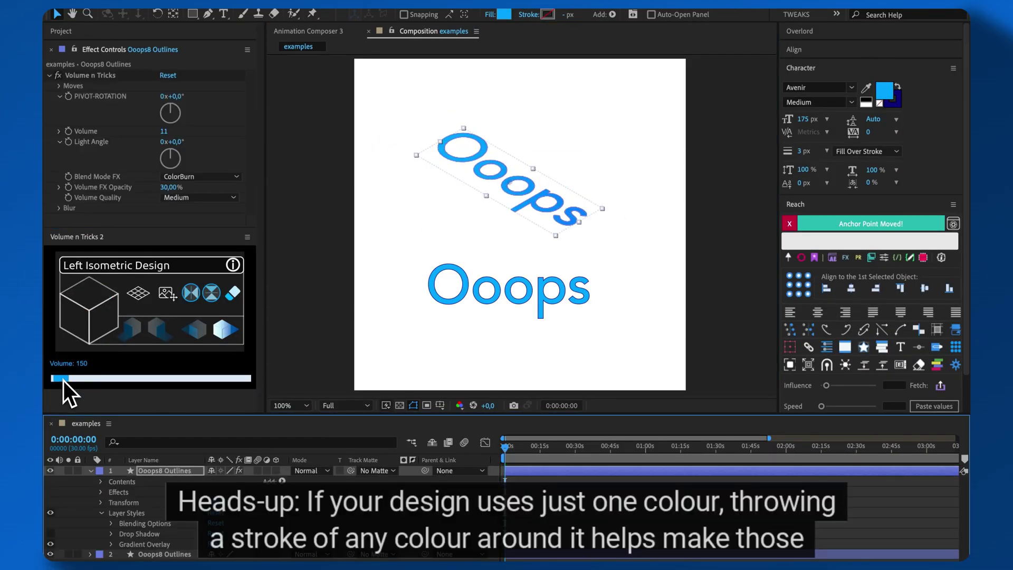
left_click_drag(63, 381, 76, 379)
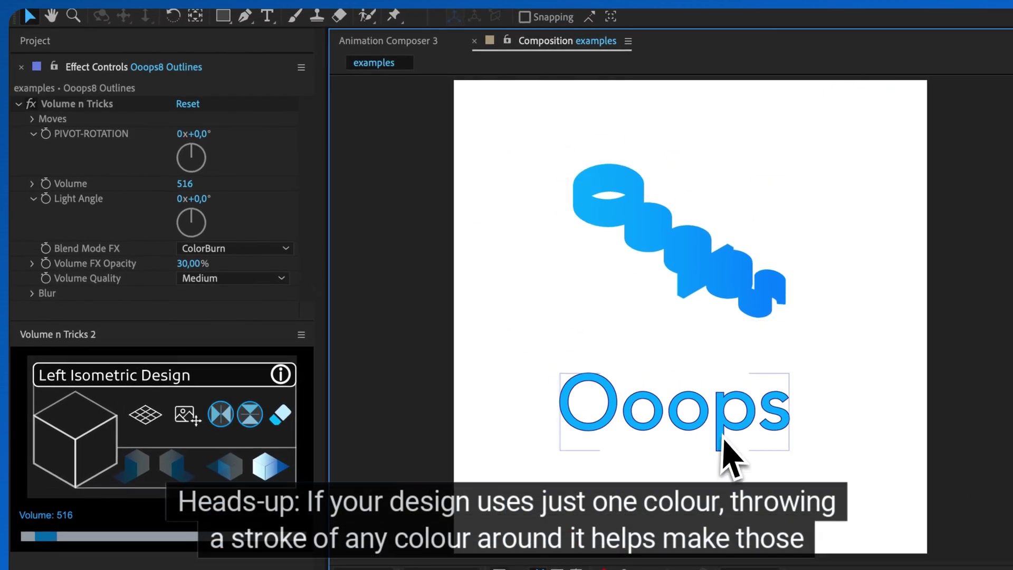
left_click(544, 313)
left_click(85, 290)
left_click_drag(68, 382, 70, 382)
left_click(660, 273)
Choose a stroke colour for the upper extruded Ooops text
left_click(495, 164)
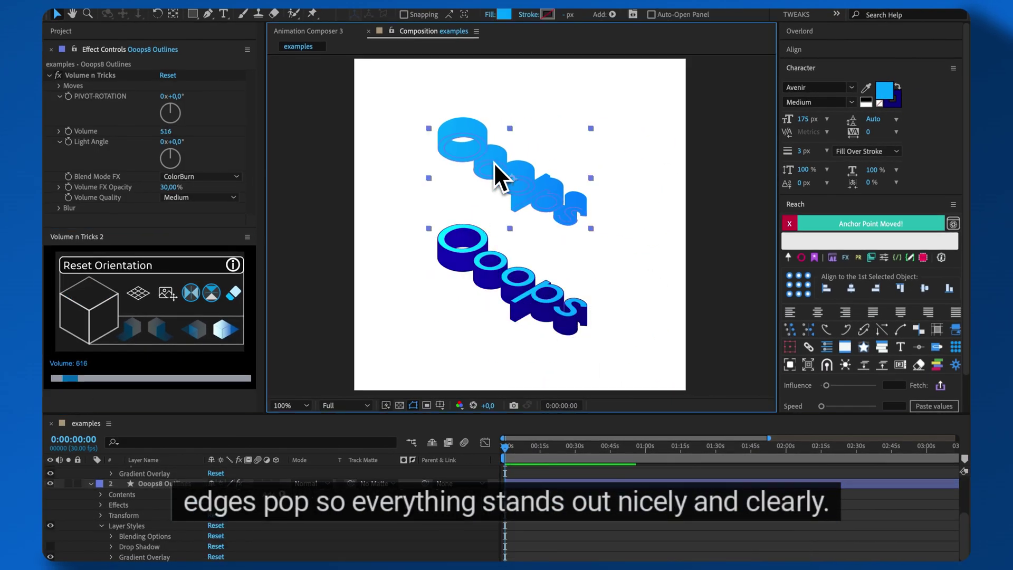
left_click(547, 15)
left_click(431, 401)
left_click(548, 356)
left_click(631, 220)
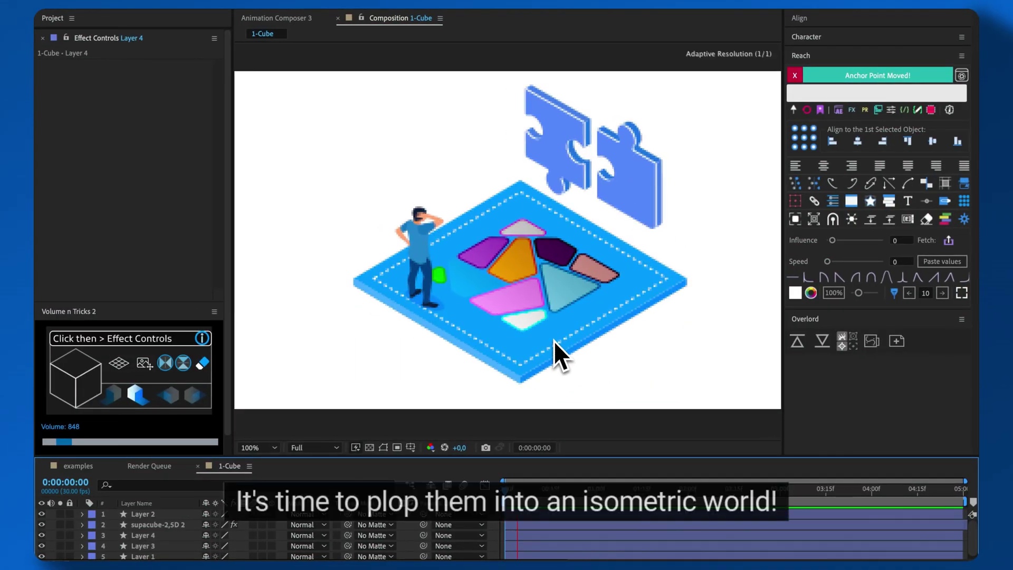
Toggle the isometric grid on and off in the 1-Cube composition, ending with the grid displayed
left_click(119, 363)
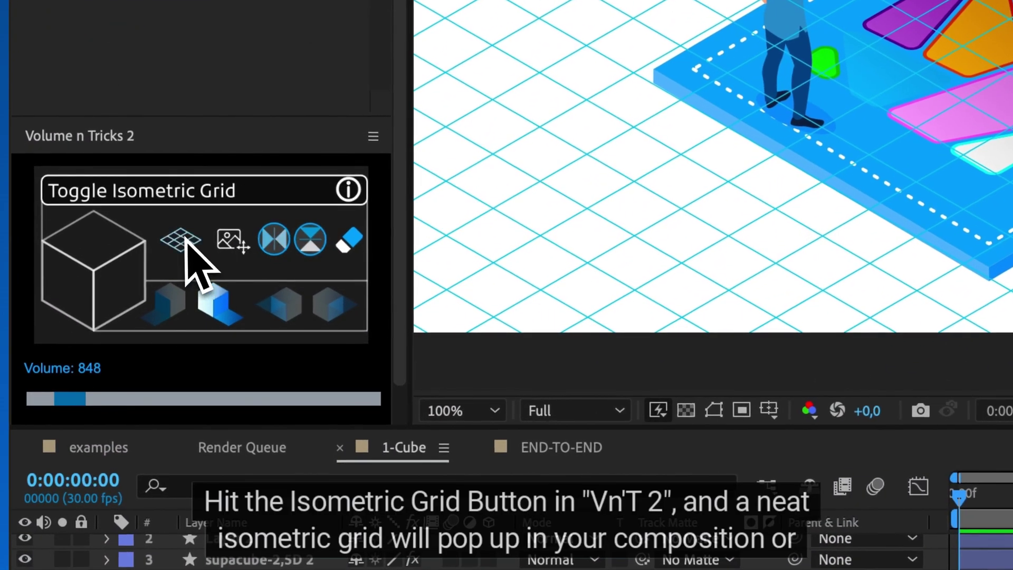
left_click(138, 322)
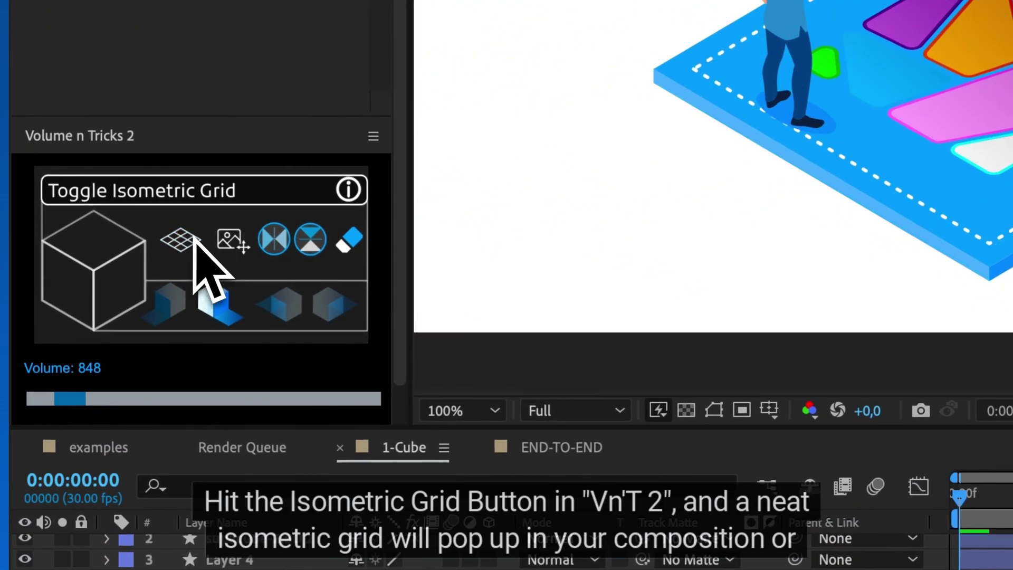
left_click(190, 243)
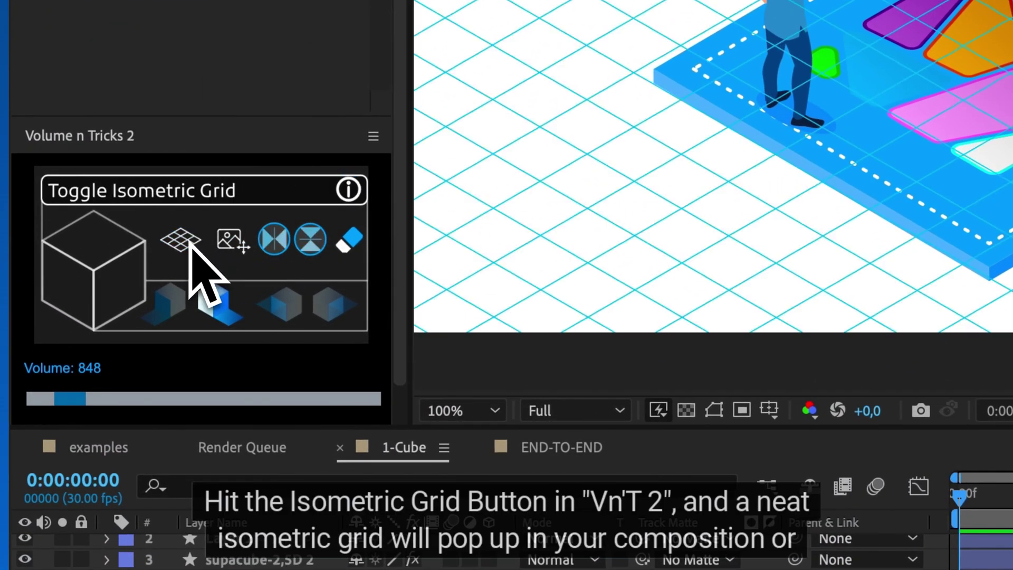
left_click(180, 239)
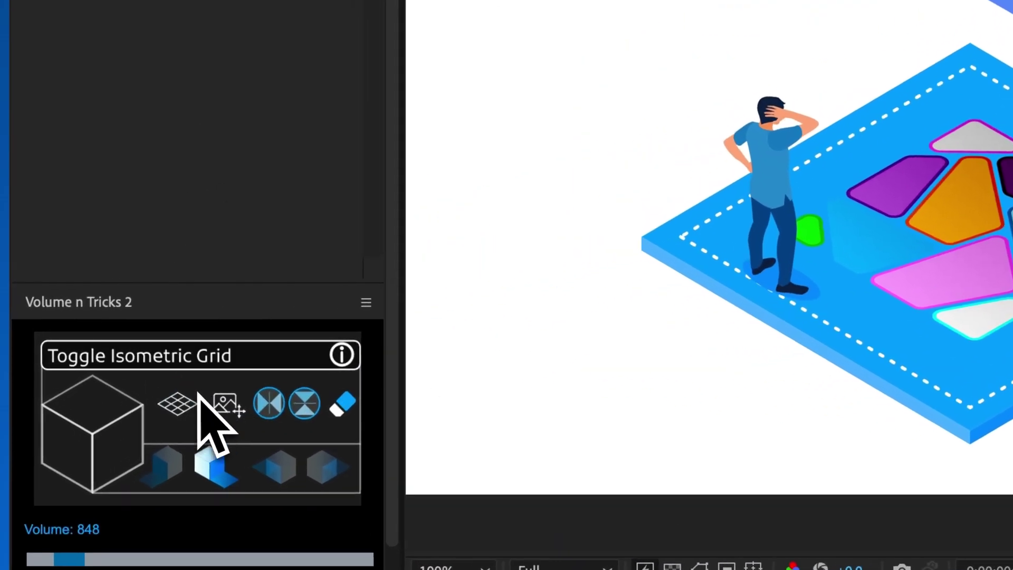
left_click(178, 404)
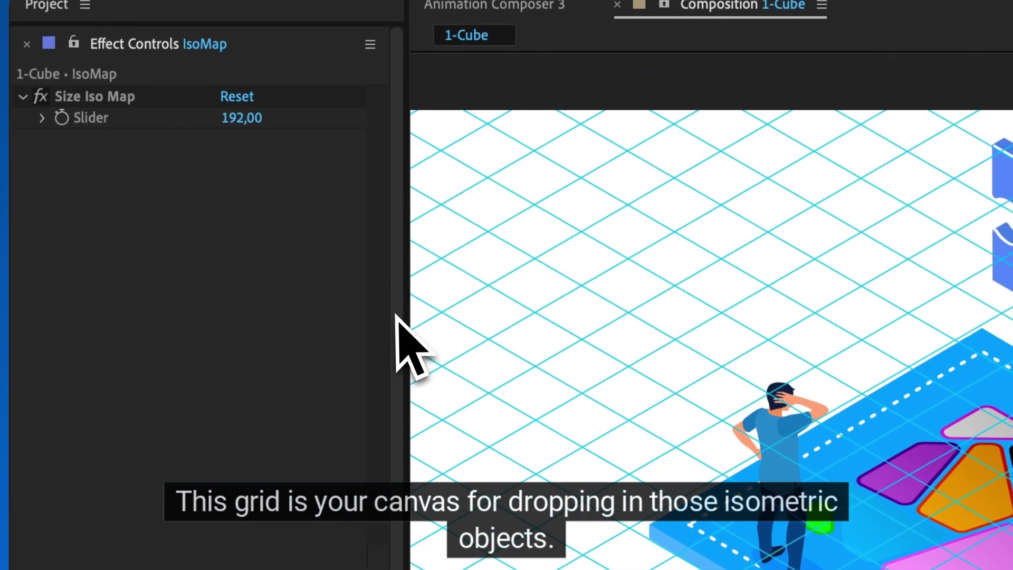
Set the Size Iso Map slider of the IsoMap layer to 100
left_click(235, 119)
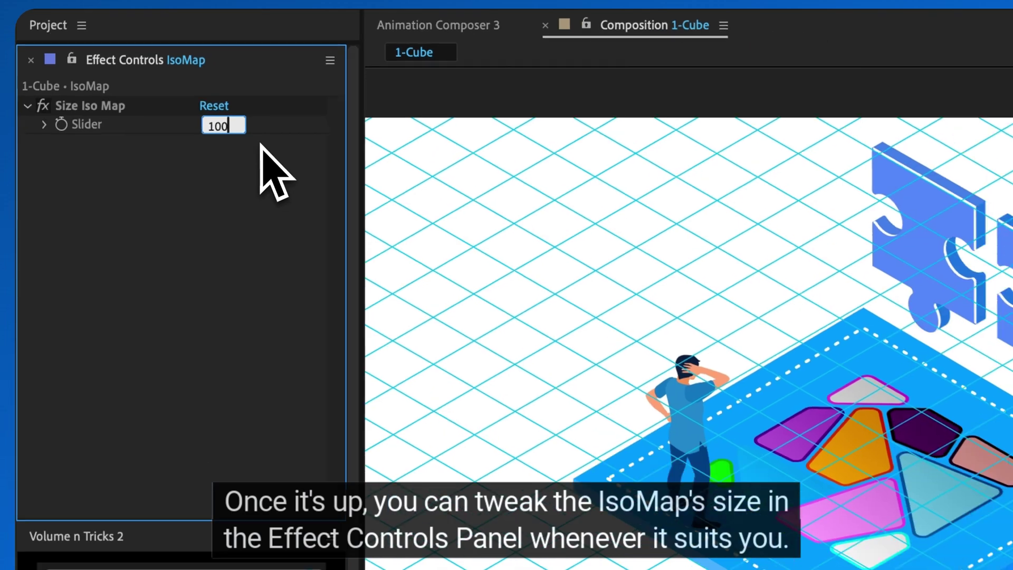
key("Return")
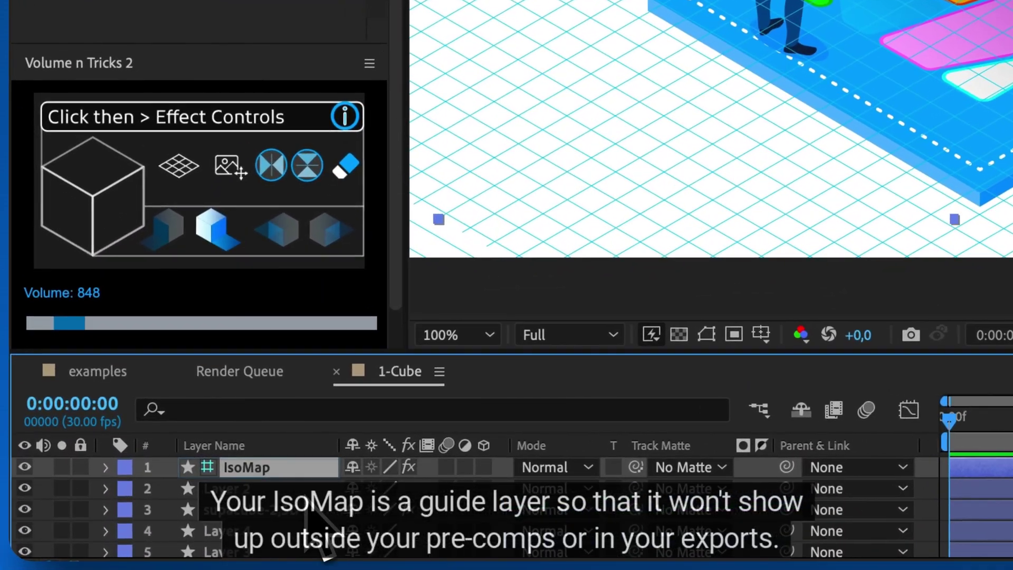
scroll(298, 561, "down", 1)
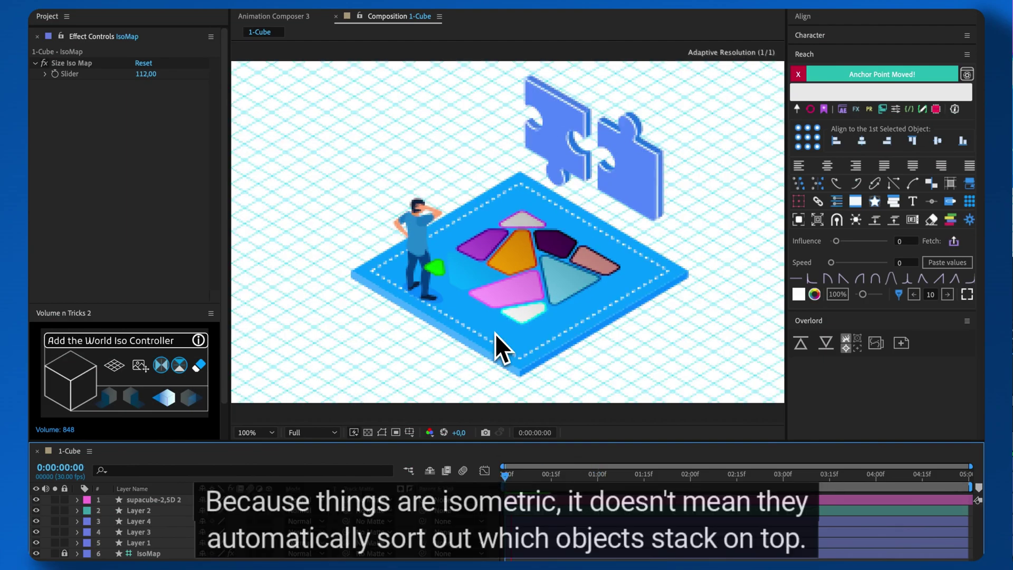
At 0:00:01:07, move Layer 2 above supacube-2,5D 2 in the layer order and place the standing man in front of the columns
left_click_drag(505, 477, 619, 476)
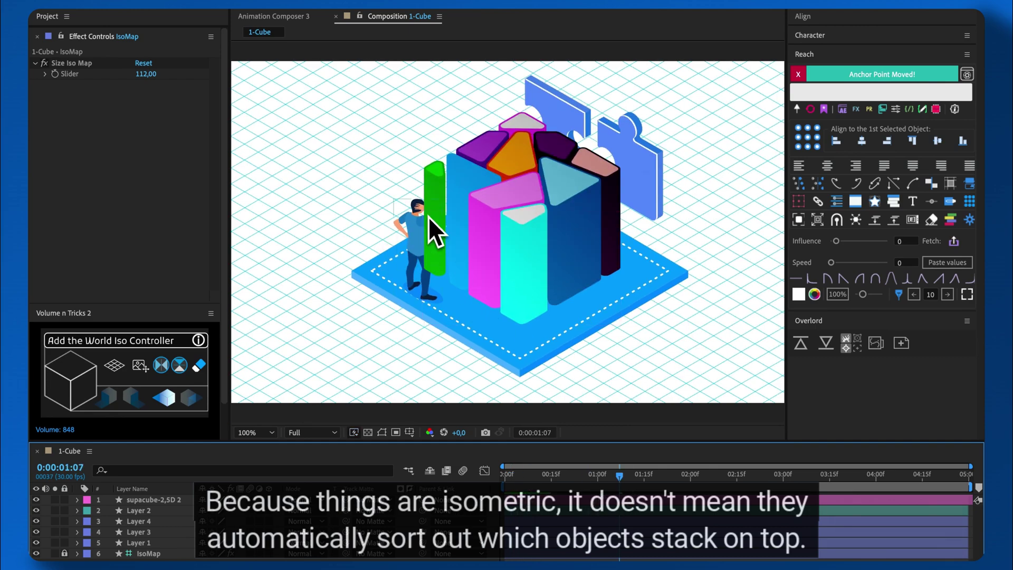
left_click_drag(157, 512, 159, 498)
left_click_drag(474, 289, 476, 289)
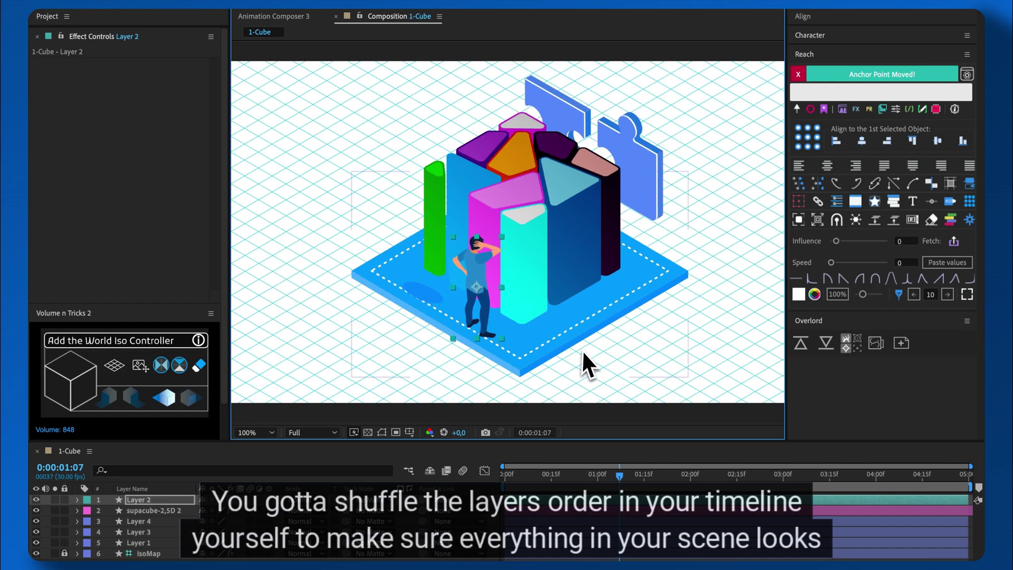
left_click(582, 350)
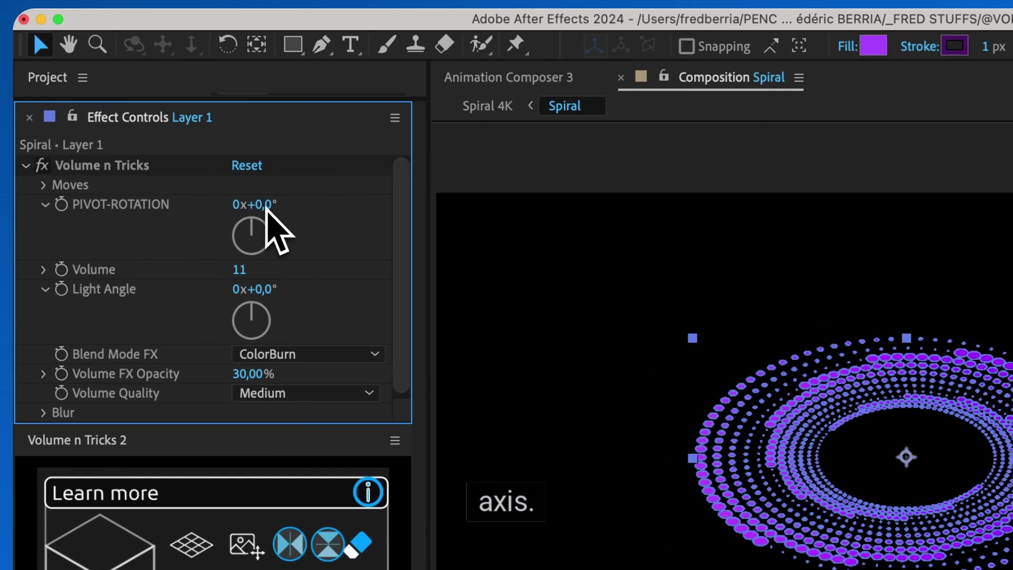
Set the spiral layer's pivot rotation to 46° and its volume to 1111
left_click_drag(184, 112, 207, 118)
left_click_drag(293, 198, 319, 210)
left_click(485, 418)
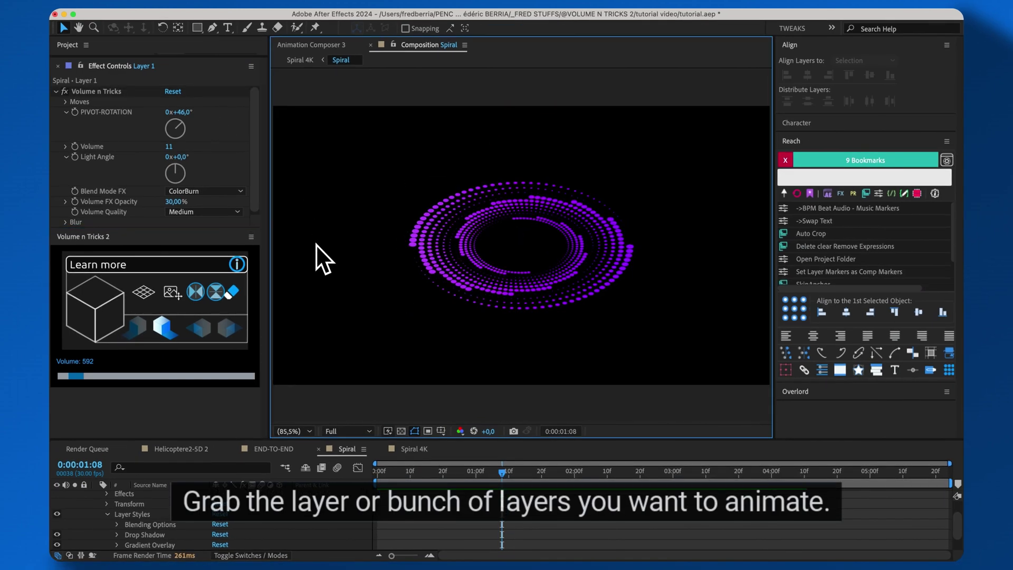
left_click(449, 268)
left_click_drag(170, 148, 185, 149)
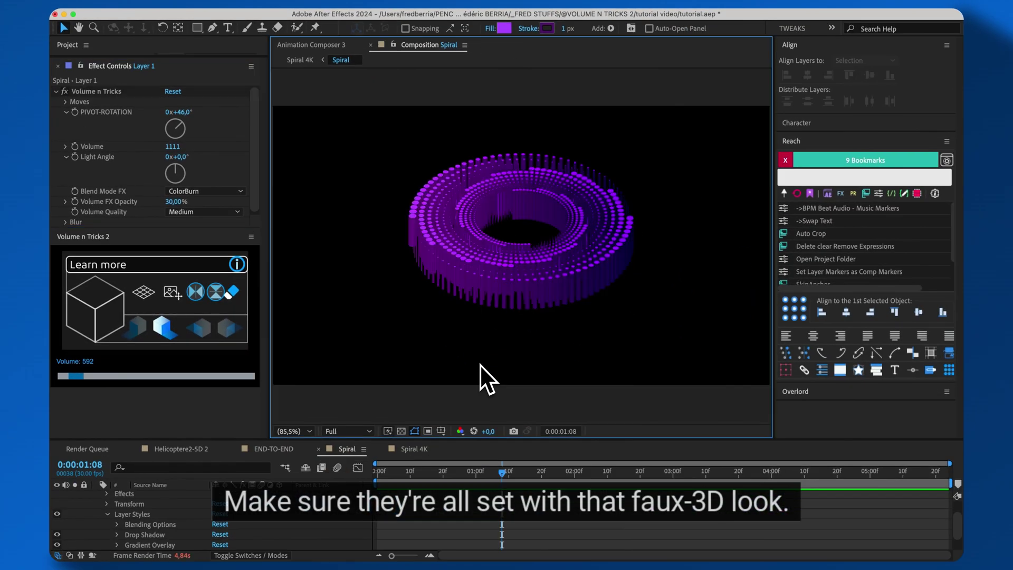
Set the spiral layer's pivot rotation to 0°
left_click(487, 290)
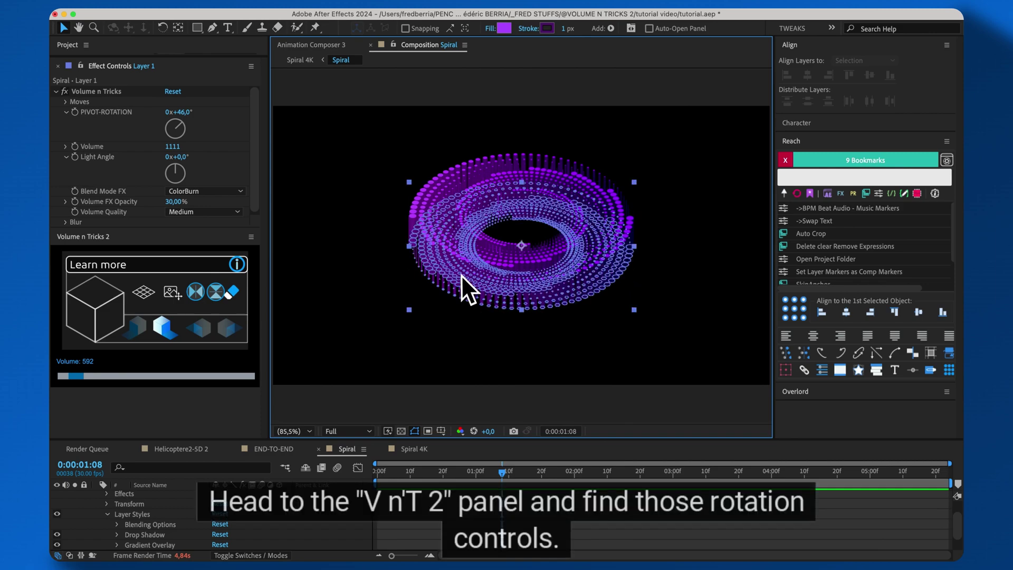
left_click(185, 112)
type("0")
key("Return")
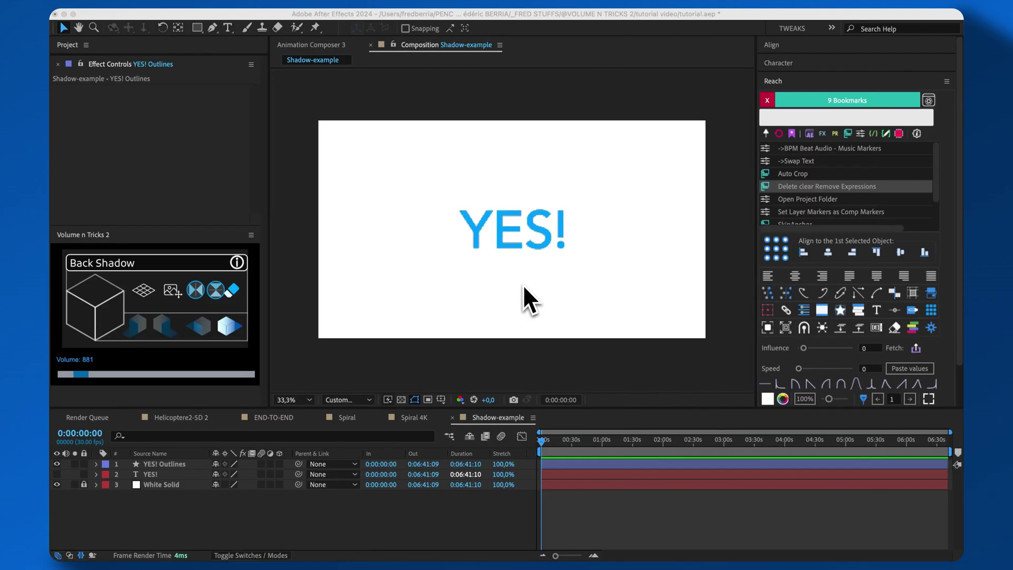
Give the YES! Outlines layer a left isometric orientation with volume 1679
left_click(515, 252)
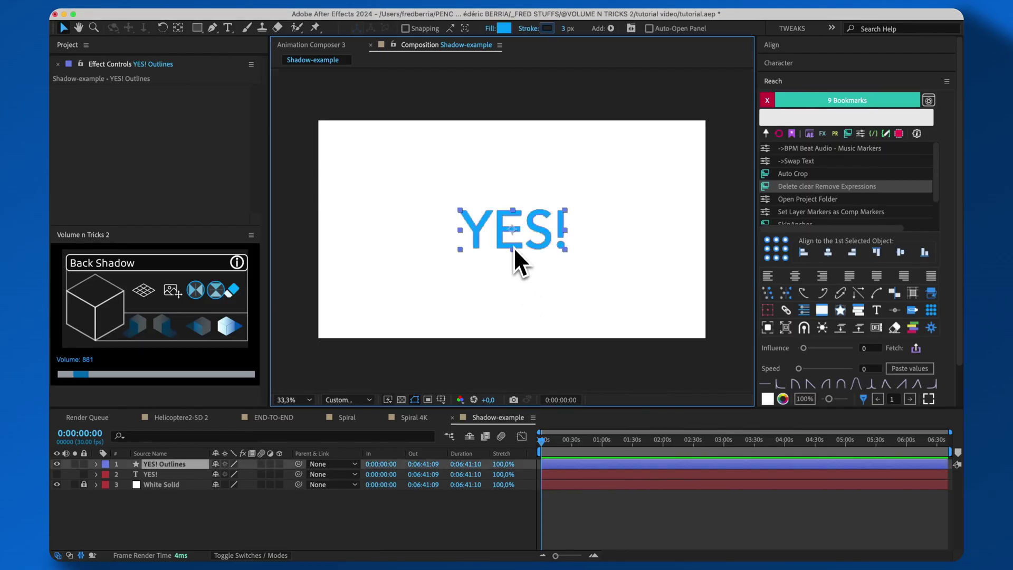
left_click(76, 312)
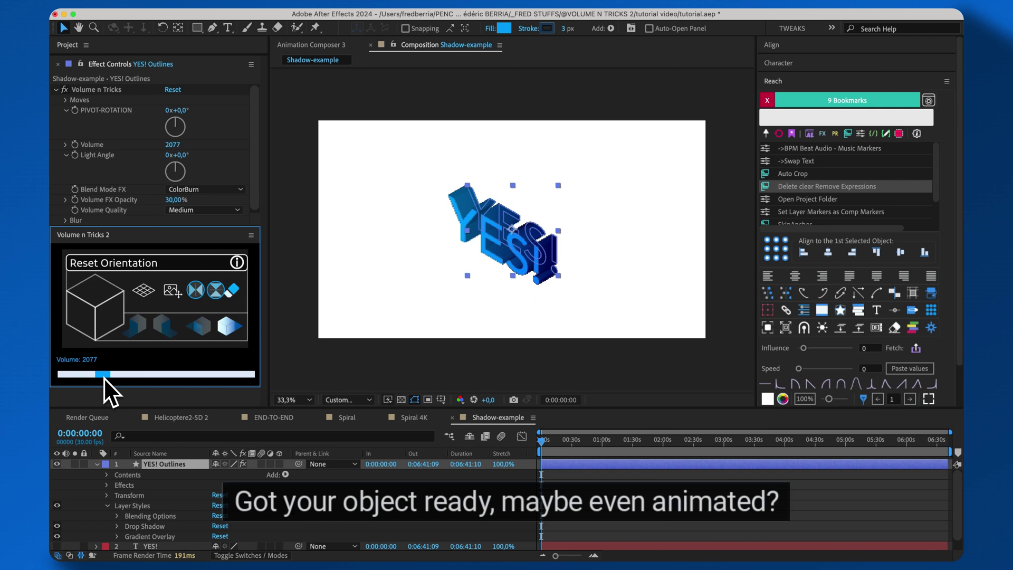
left_click(532, 323)
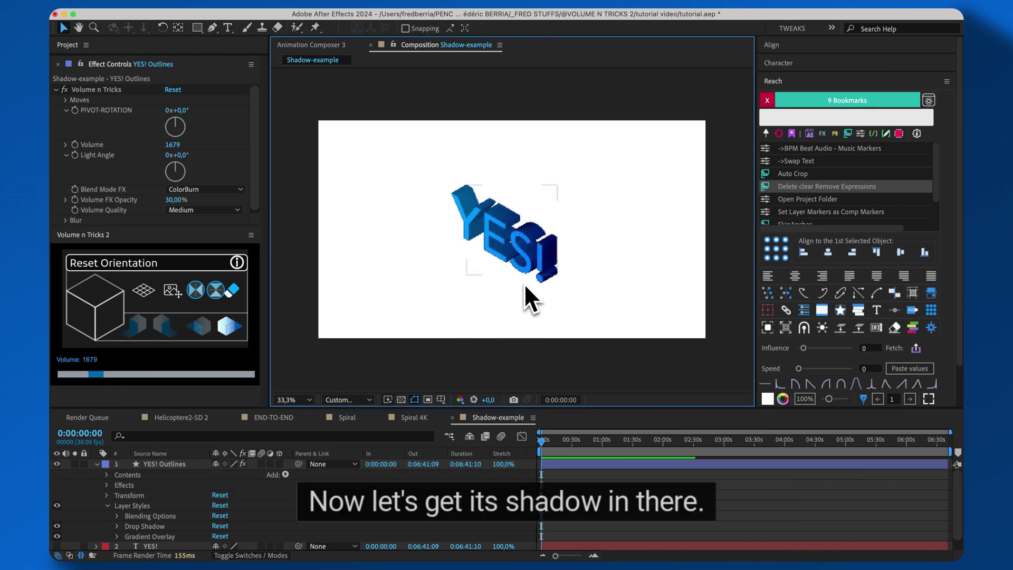
Add a directional isometric shadow to the extruded YES! text
left_click(497, 269)
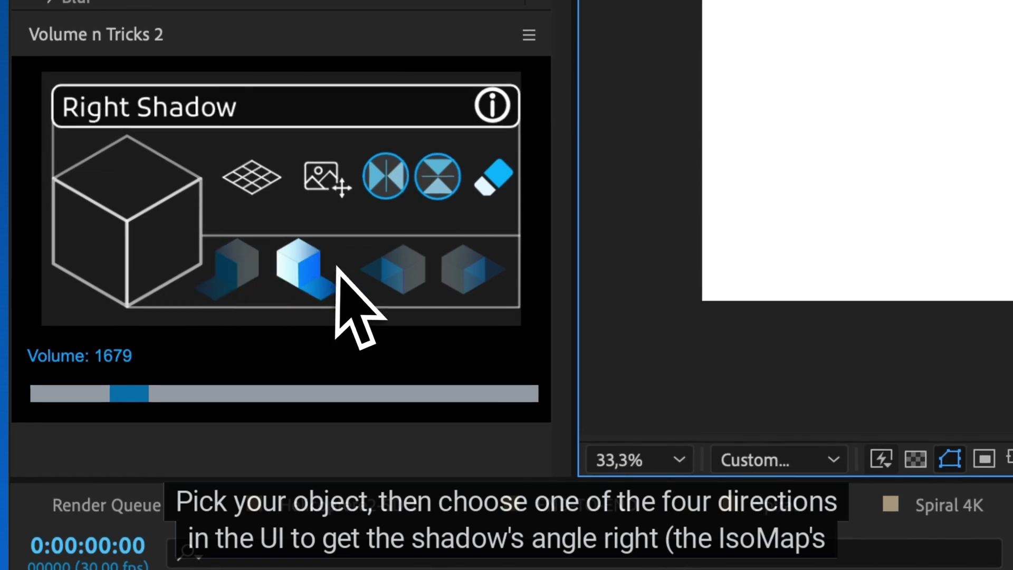
left_click(471, 269)
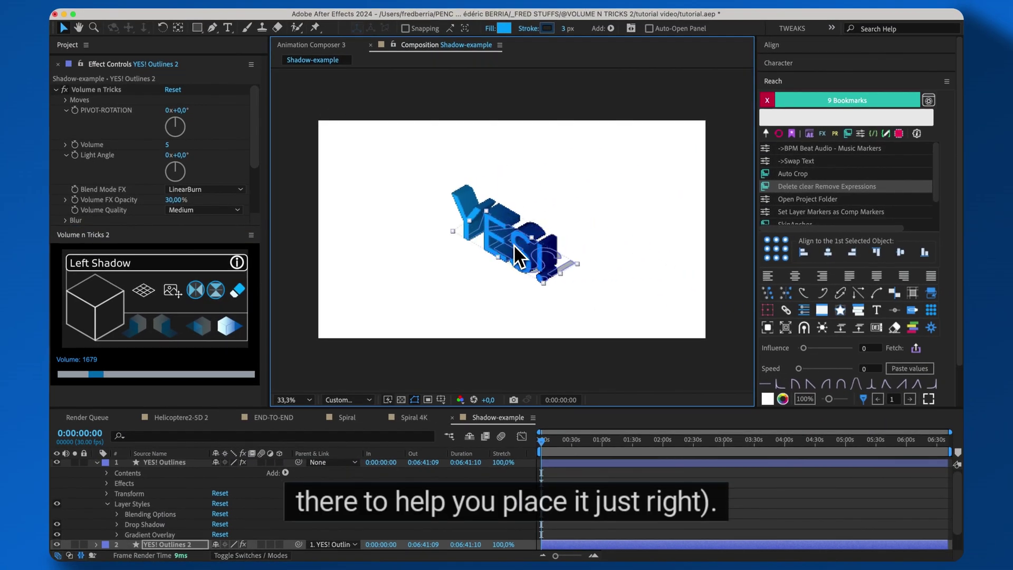
left_click(555, 332)
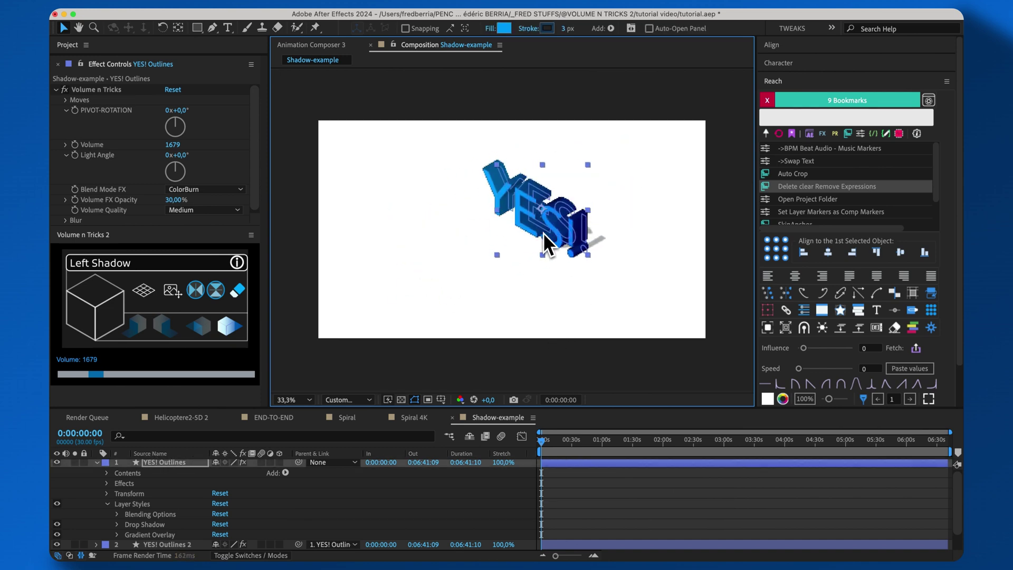
Display the isometric grid in the Shadow-example composition and select the extruded YES! text
left_click(143, 290)
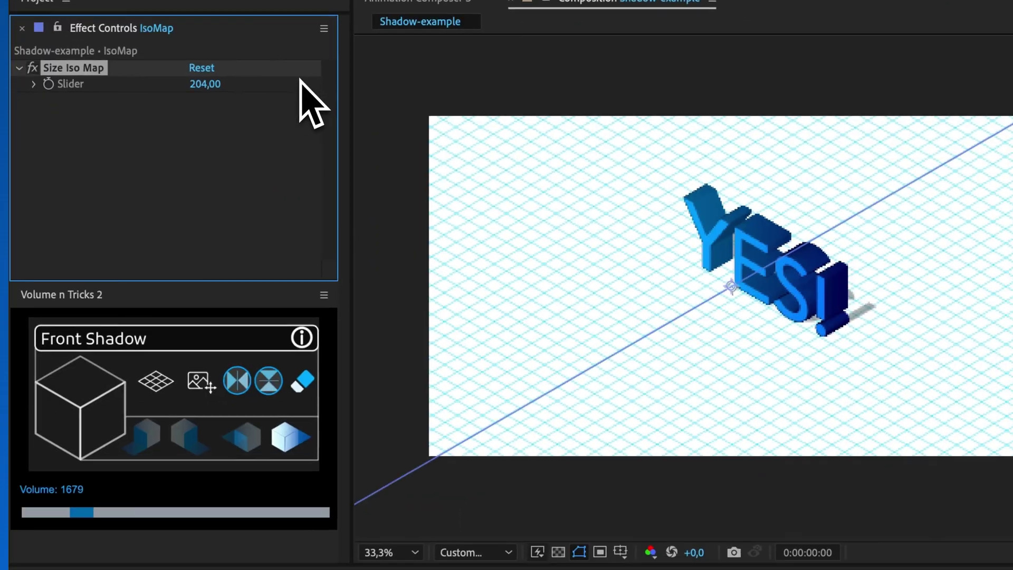
left_click(64, 480)
left_click(741, 285)
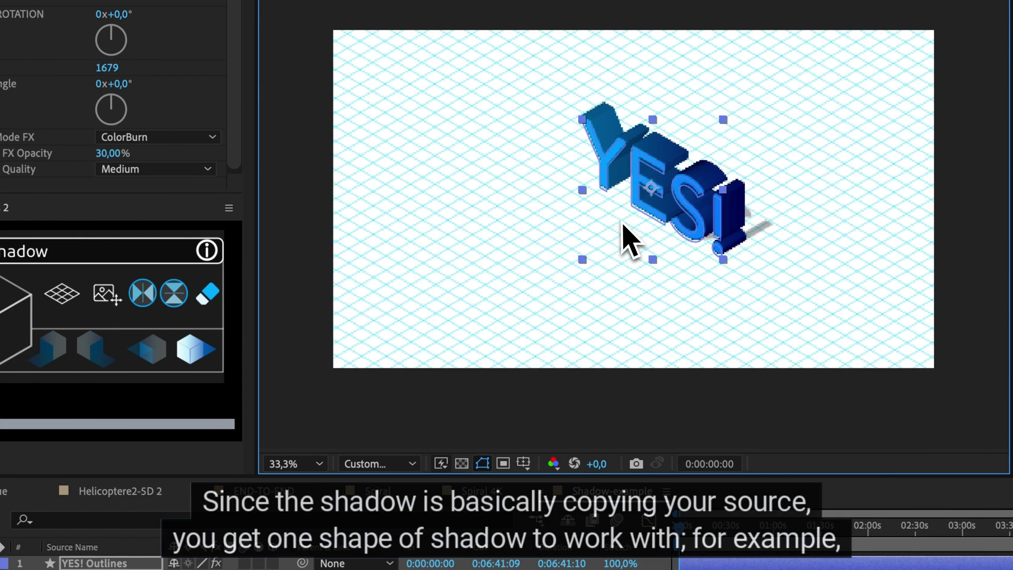
Add a back shadow to the YES! text, place it beneath the letters, and lock the White Solid layer
left_click_drag(623, 222, 617, 225)
left_click(50, 351)
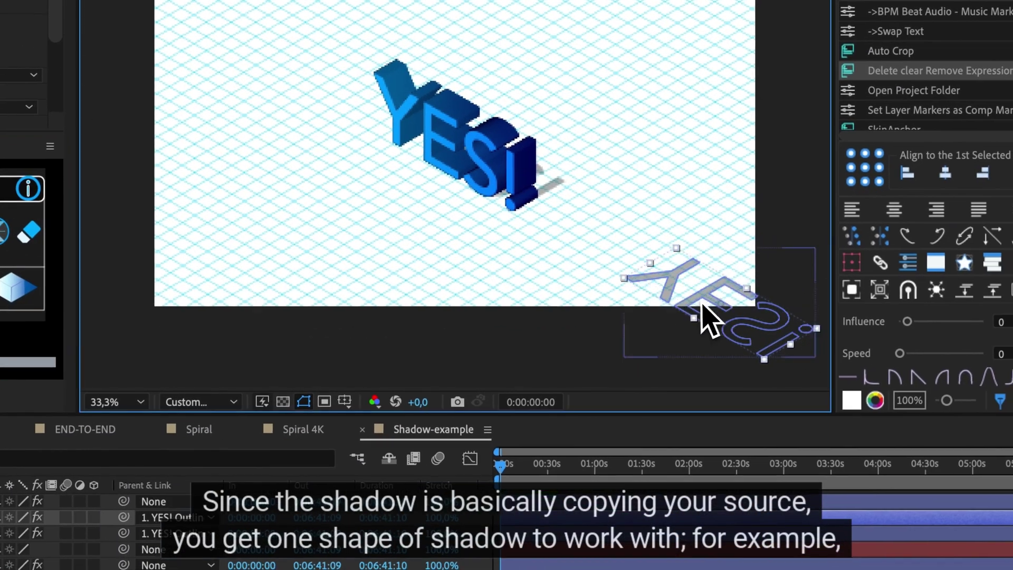
left_click_drag(709, 320, 416, 230)
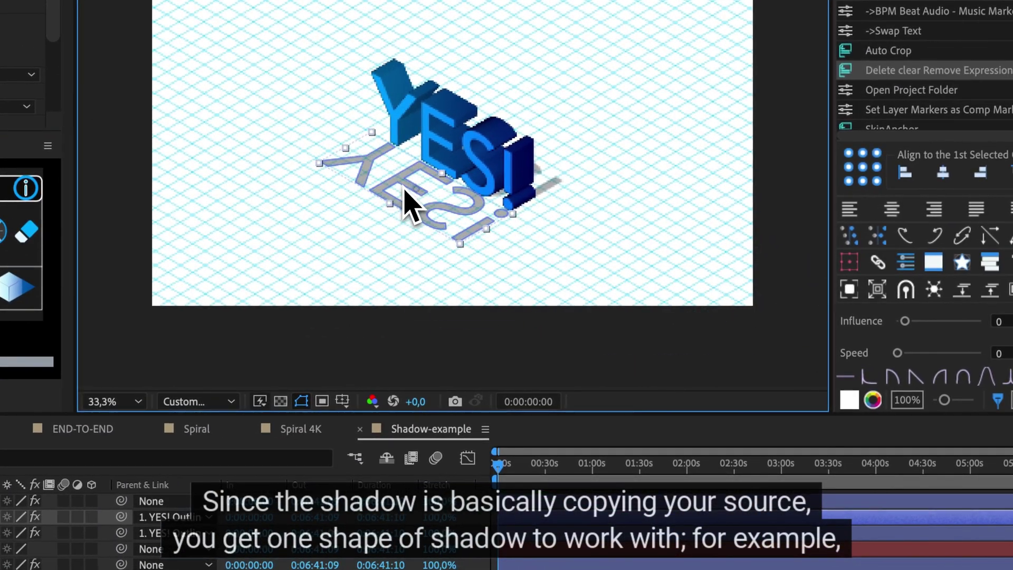
left_click_drag(404, 184, 407, 188)
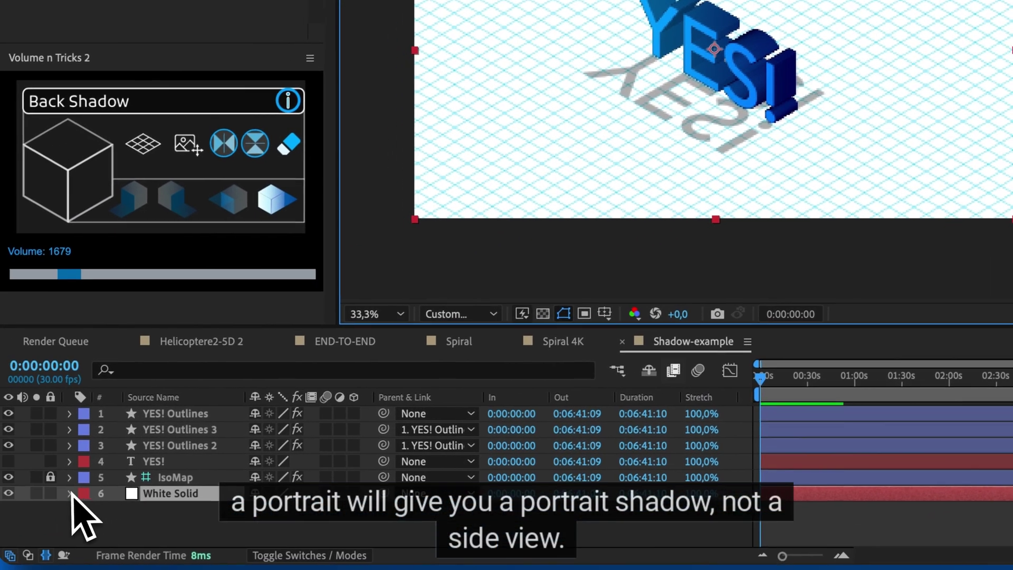
left_click(52, 493)
Set the YES! text's pivot rotation to 2° and move the text with its attached shadow across the grid
left_click(483, 161)
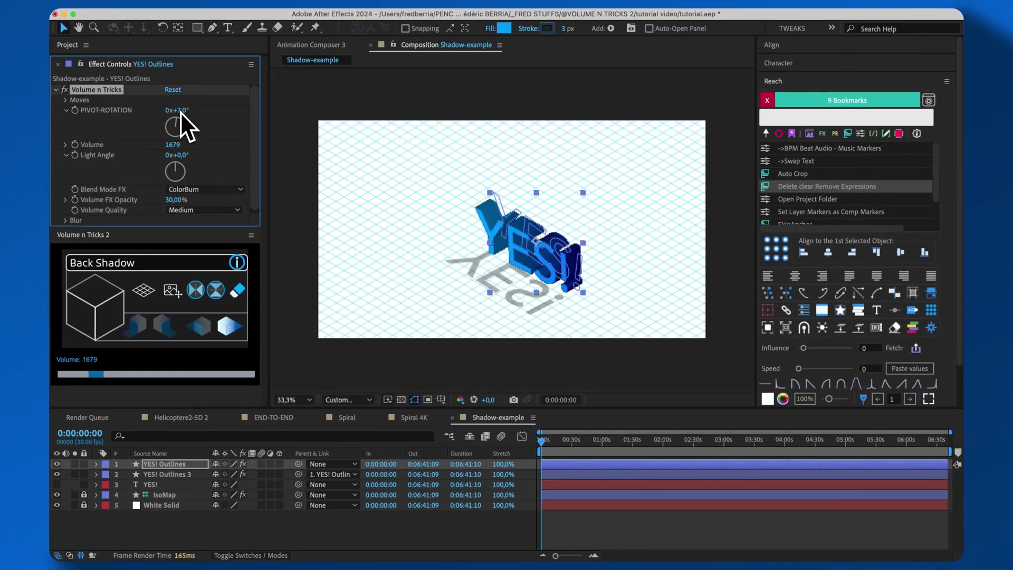
left_click_drag(180, 112, 176, 110)
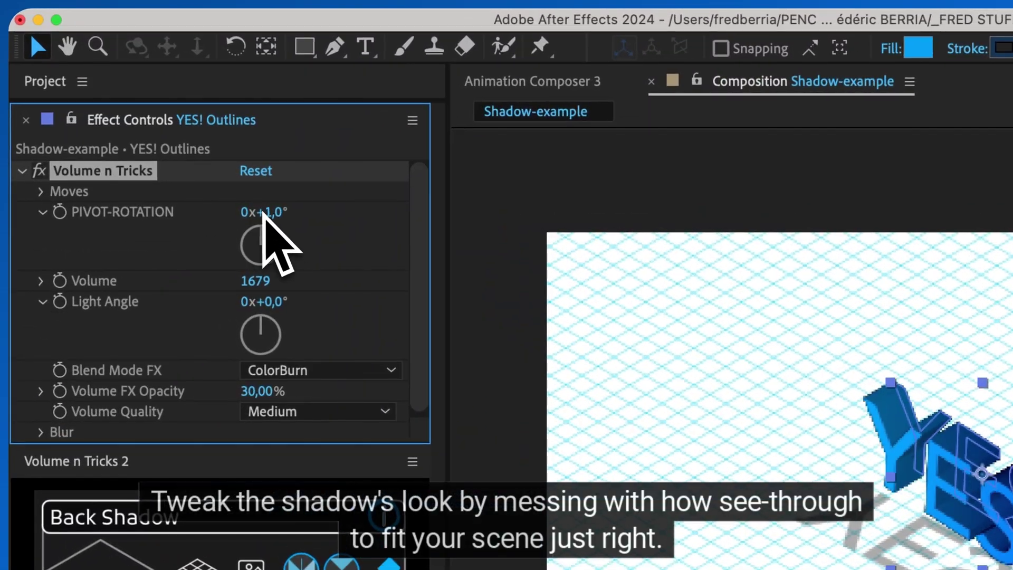
left_click_drag(263, 214, 258, 213)
left_click_drag(989, 482, 999, 394)
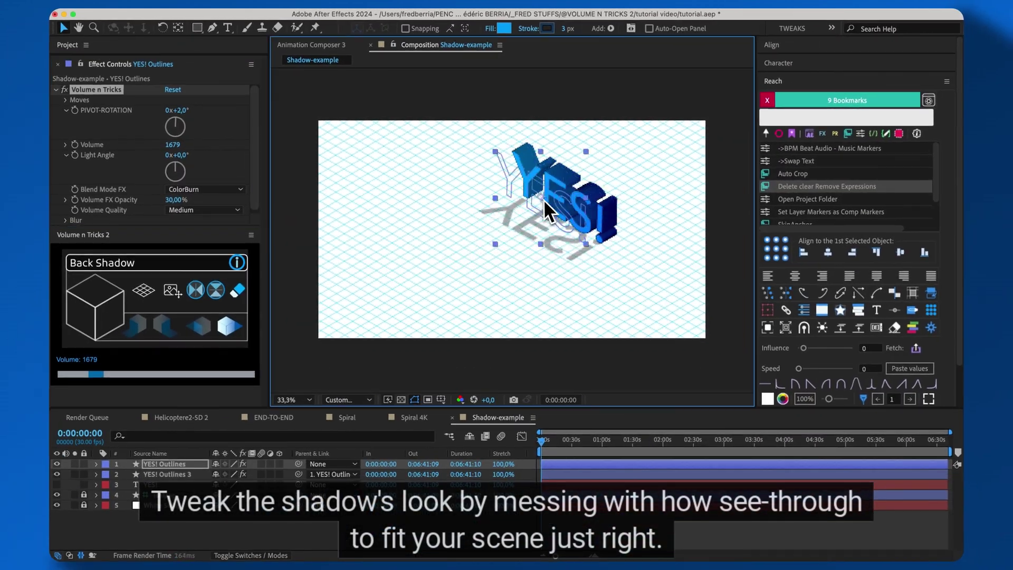
left_click_drag(544, 201, 494, 243)
Set the YES! back shadow's tint amount to 50% and its Shadow Opacity to 68
left_click(477, 272)
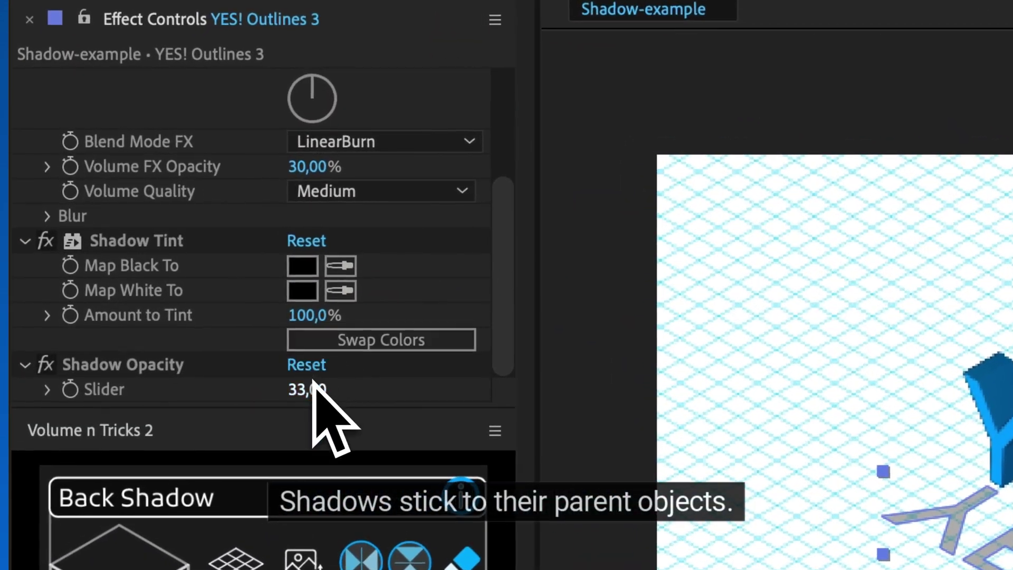
left_click_drag(313, 384, 362, 392)
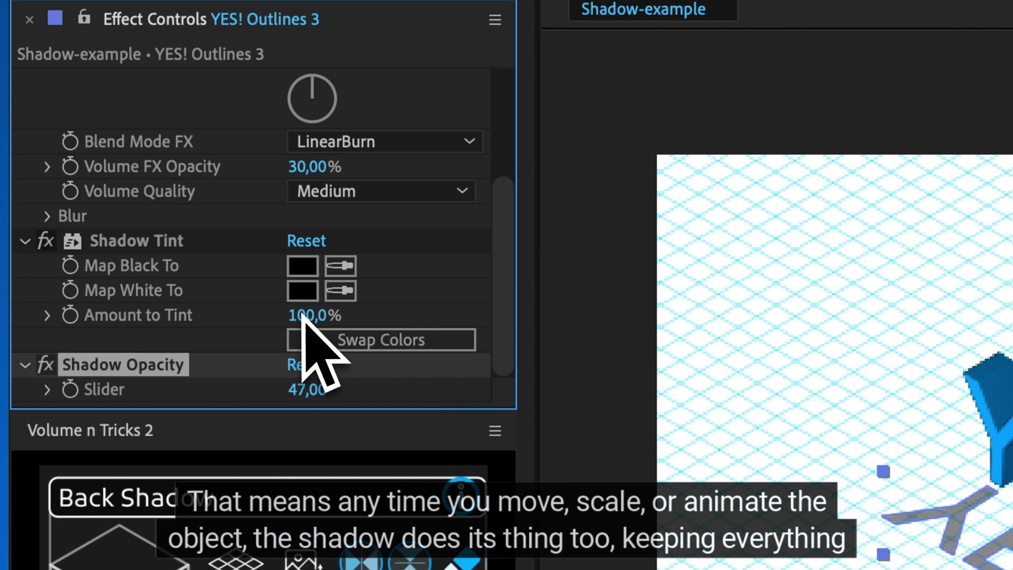
left_click_drag(315, 319, 248, 318)
left_click_drag(307, 389, 348, 406)
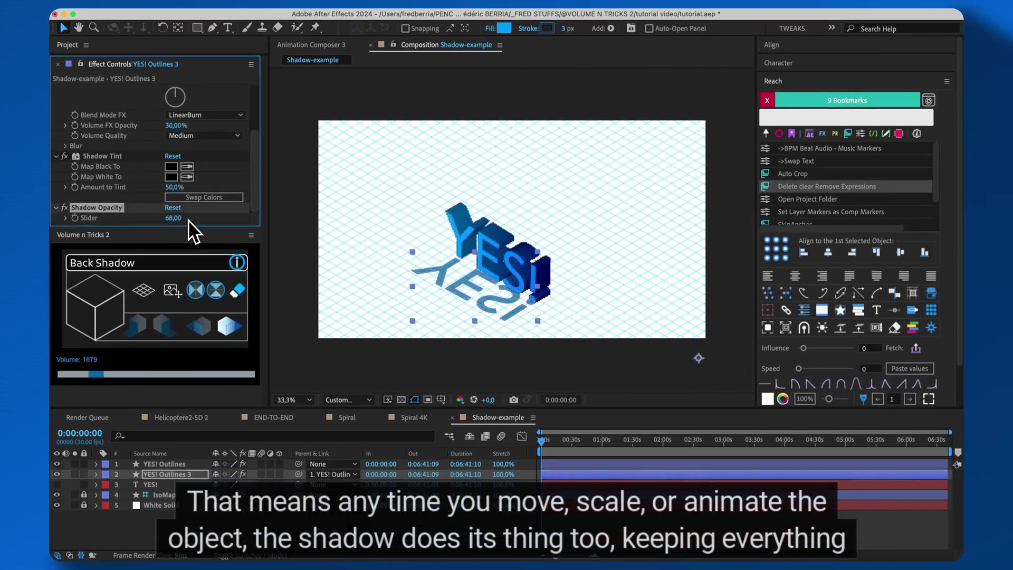
scroll(639, 364, "up", 2)
scroll(255, 96, "up", 5)
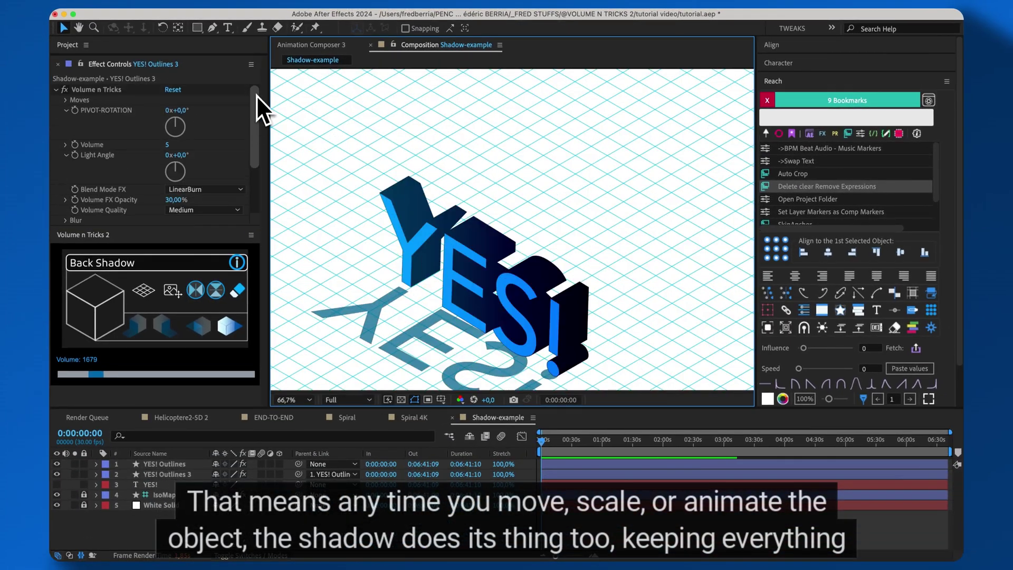
key("super+Up")
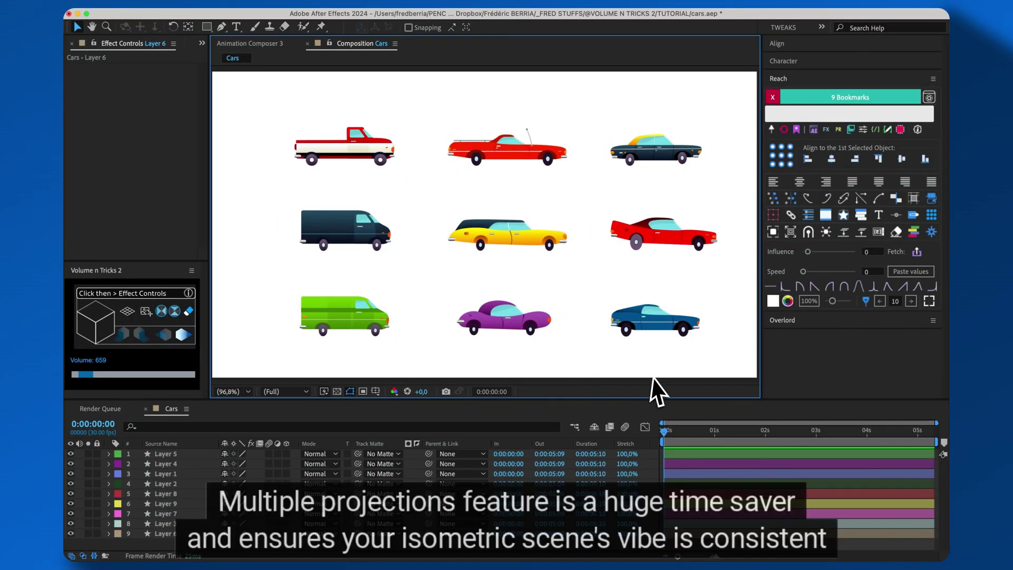
Project all nine cars in left isometric orientation at once and adjust their shared volume
left_click_drag(711, 361, 299, 122)
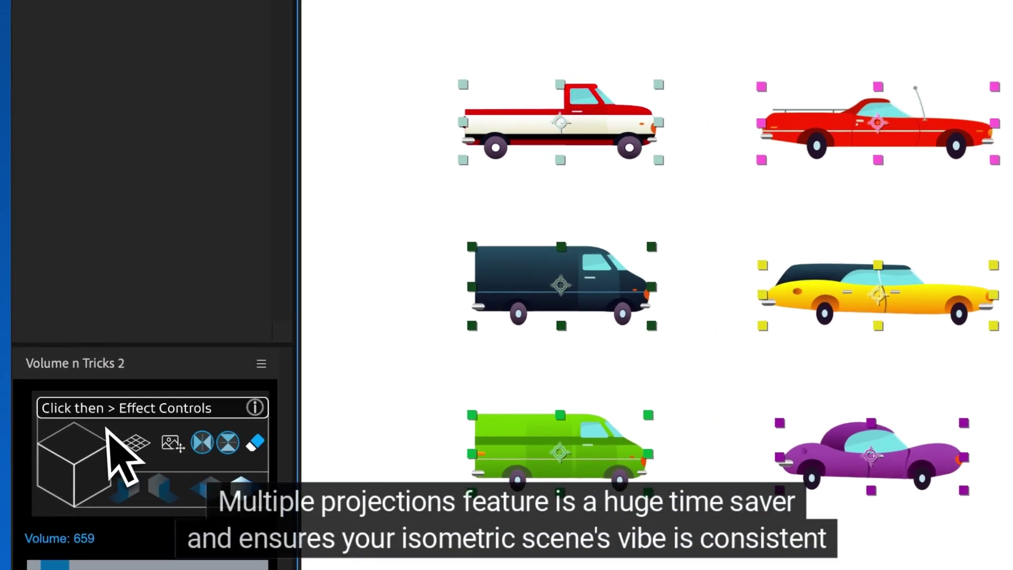
left_click(84, 326)
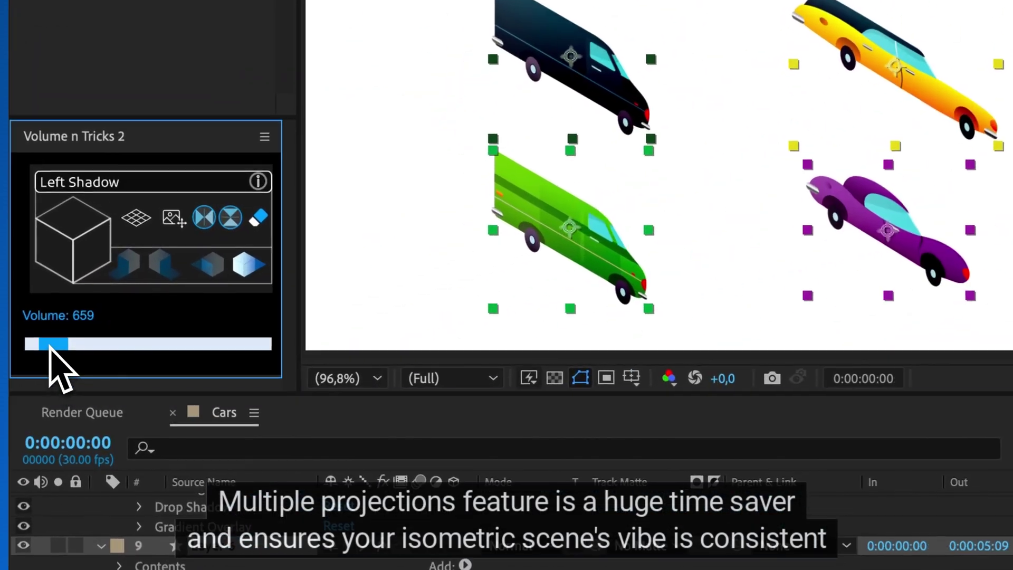
left_click_drag(61, 393, 68, 393)
left_click(245, 317)
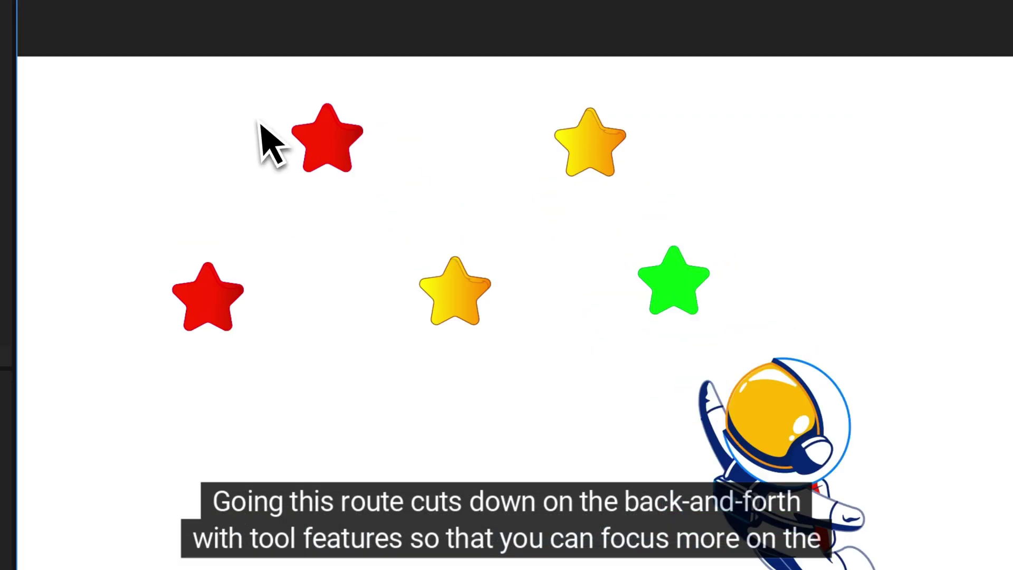
Project the two upper stars right isometric with volume and the three lower stars left isometric with volume 268
left_click_drag(219, 103, 446, 132)
left_click(109, 410)
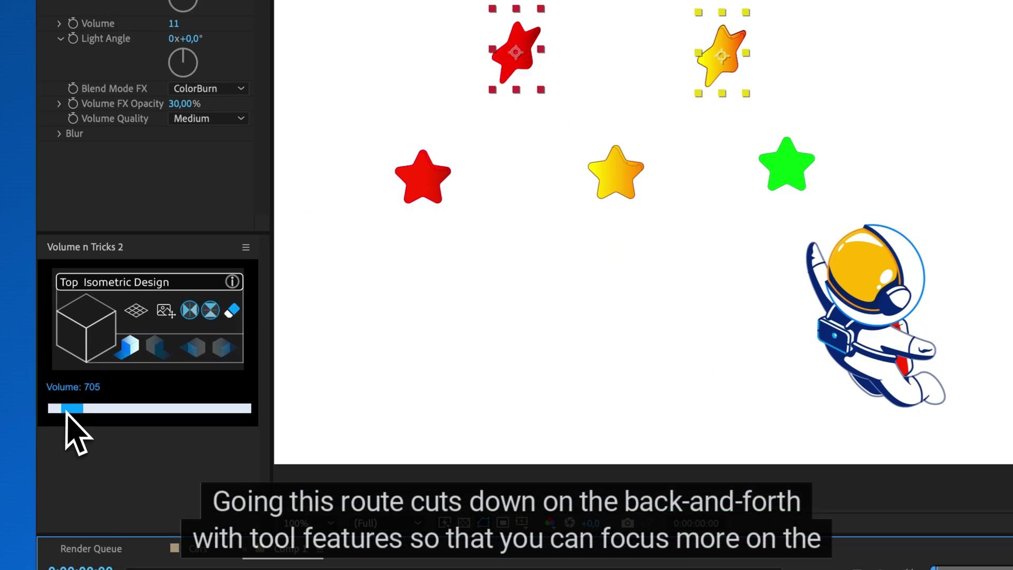
left_click_drag(84, 379, 81, 379)
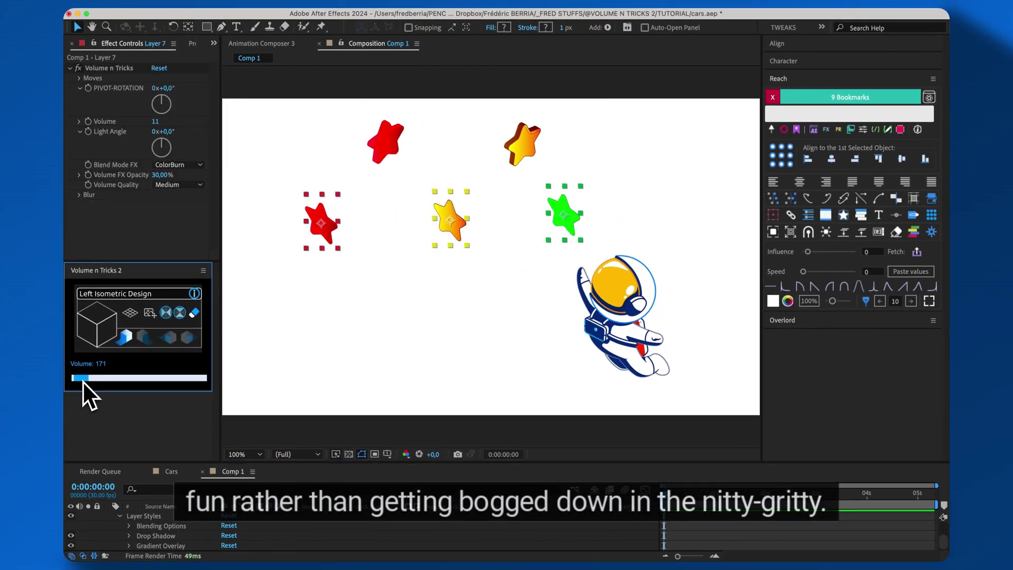
left_click_drag(84, 381, 83, 382)
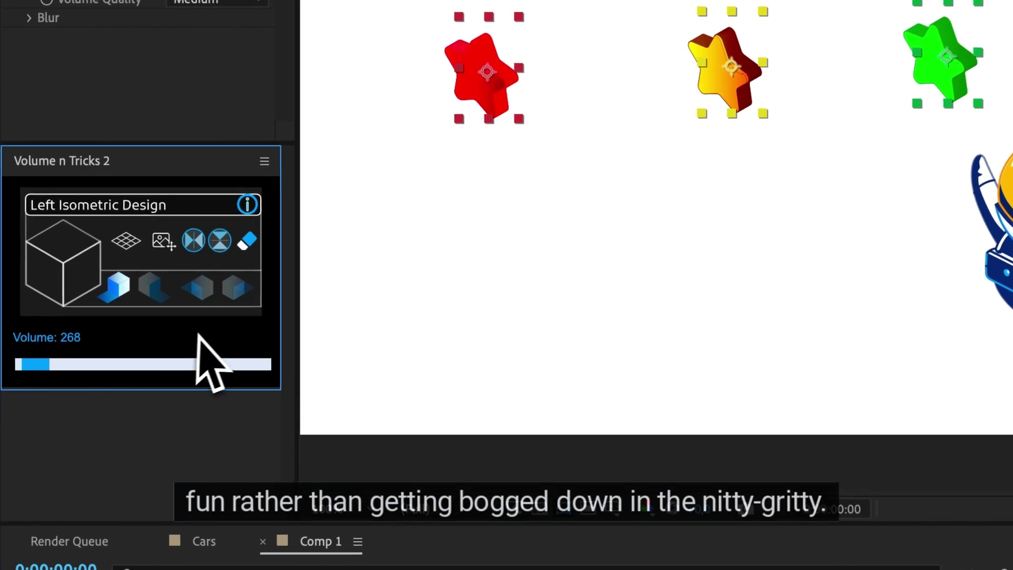
Project the astronaut in top isometric orientation with volume 753 and flip it both vertically and horizontally
left_click(602, 318)
left_click(95, 311)
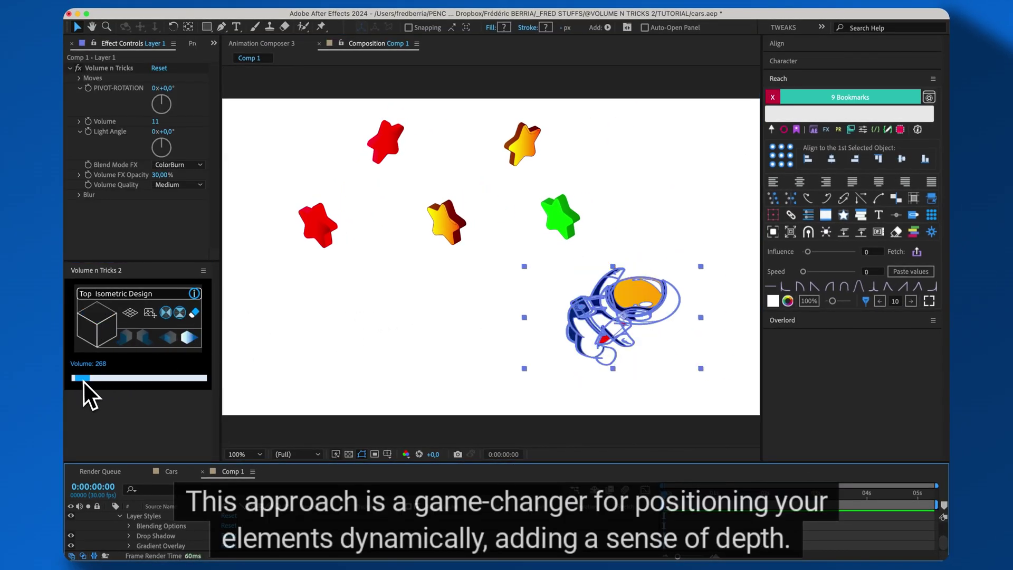
left_click(166, 313)
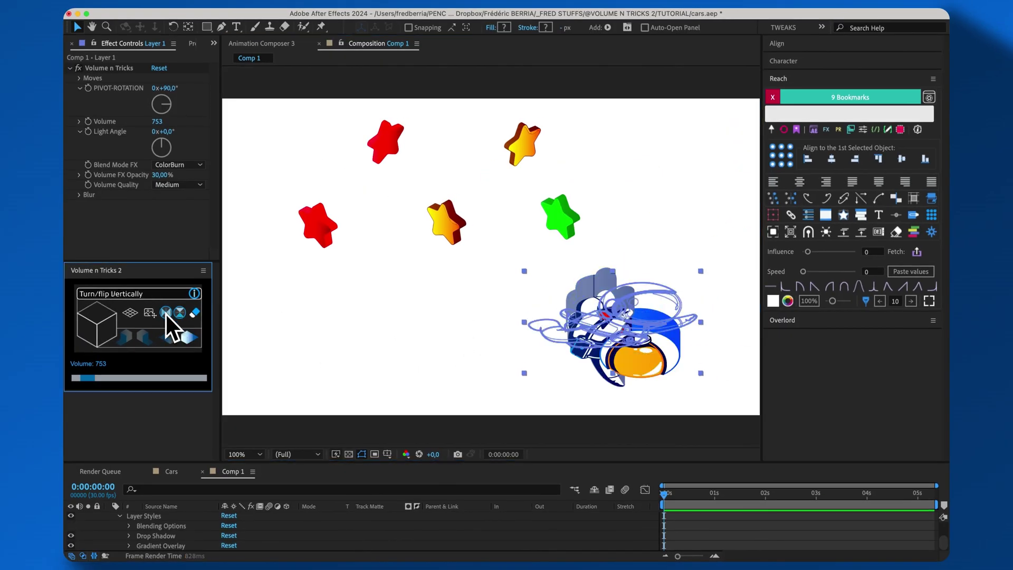
left_click(179, 312)
Select all five stars and change their isometric projection together
left_click_drag(592, 230, 327, 159)
left_click(108, 314)
left_click(714, 299)
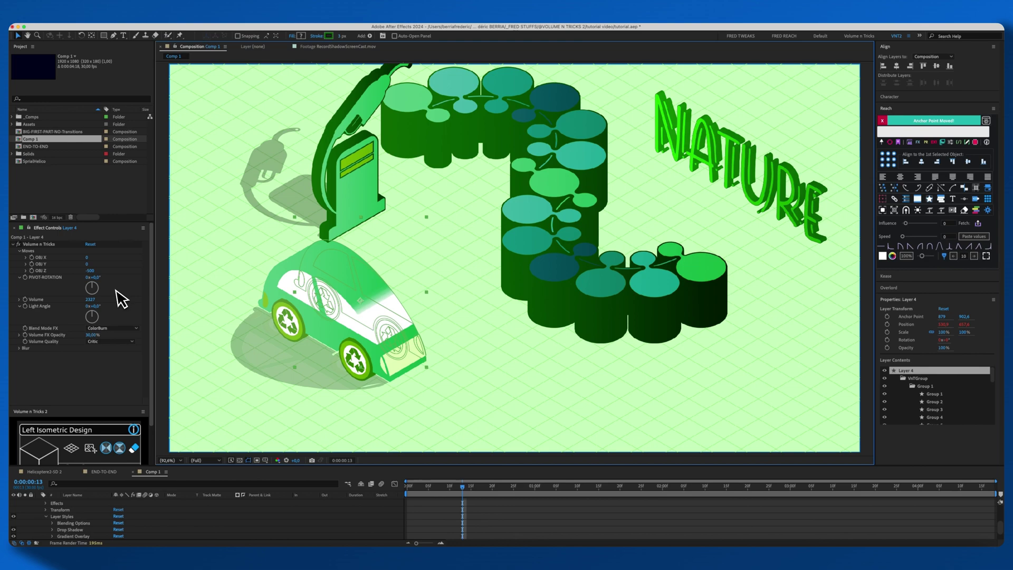
Reposition the car, fuel pump and plants with their isometric OBJ moves, setting the plants layer's OBJ Y to 1100
left_click_drag(90, 270, 87, 264)
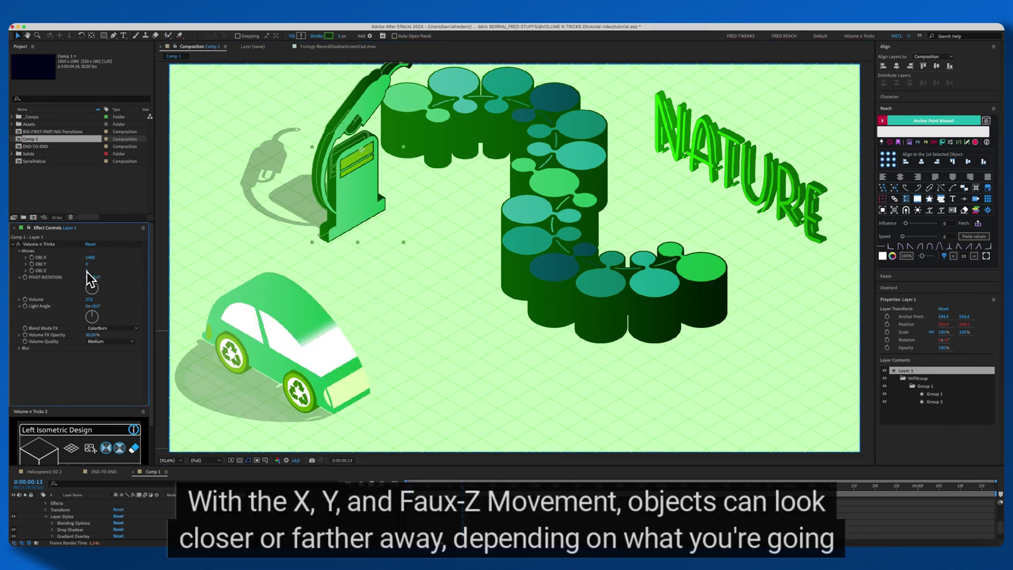
mouse_move(87, 271)
left_mouse_down()
mouse_move(97, 274)
mouse_move(89, 272)
left_mouse_up()
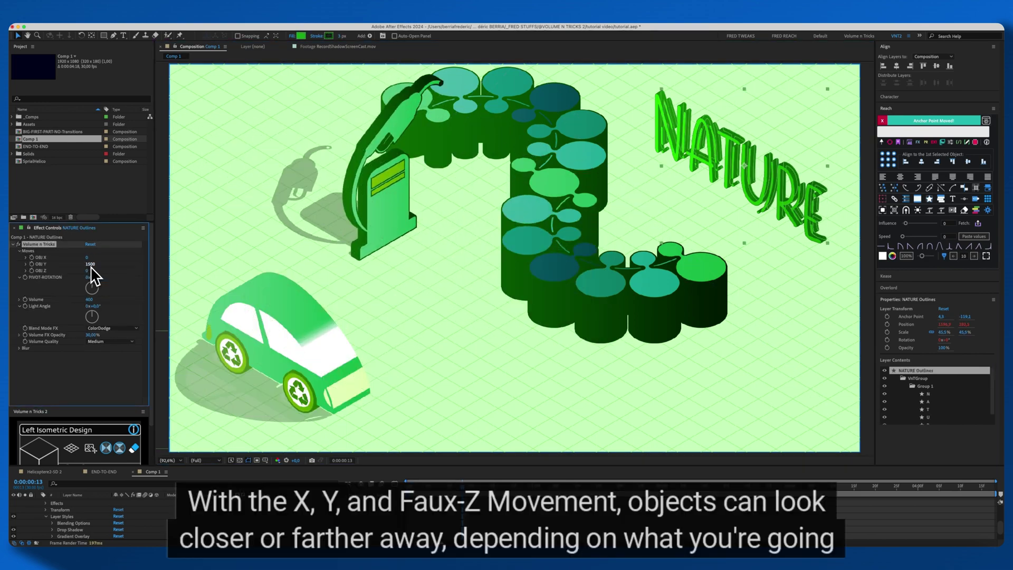
left_click(20, 251)
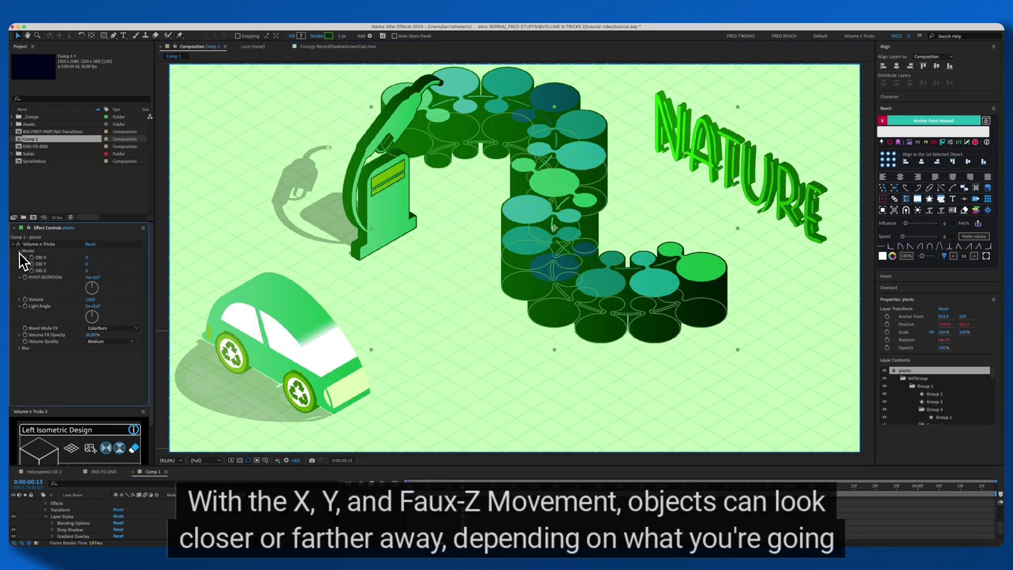
left_click_drag(89, 264, 95, 264)
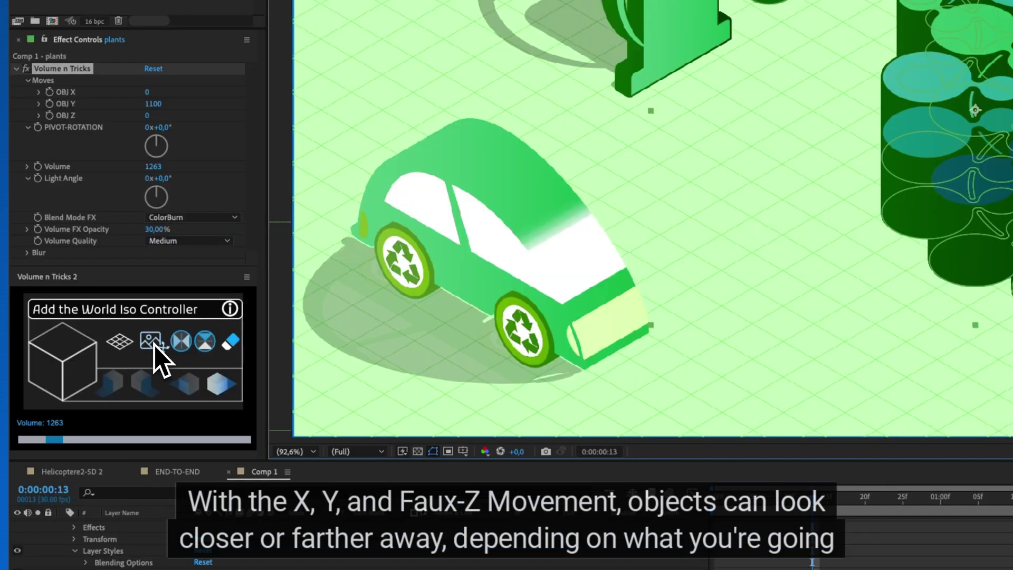
Add the World Iso Controller to the green scene and shift the whole scene with its OBJ sliders
left_click(154, 344)
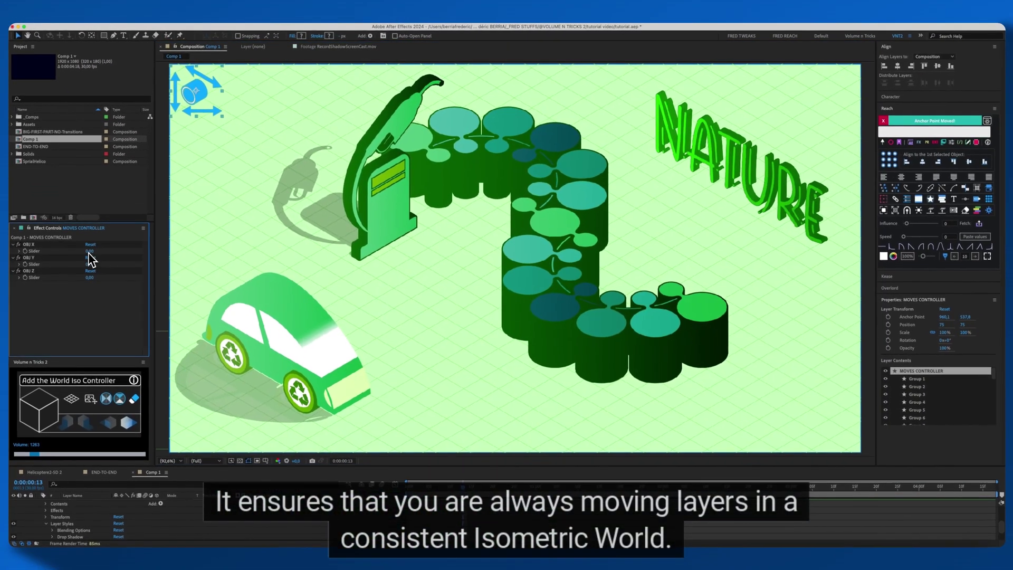
left_click_drag(101, 279, 110, 281)
left_click_drag(214, 455, 79, 287)
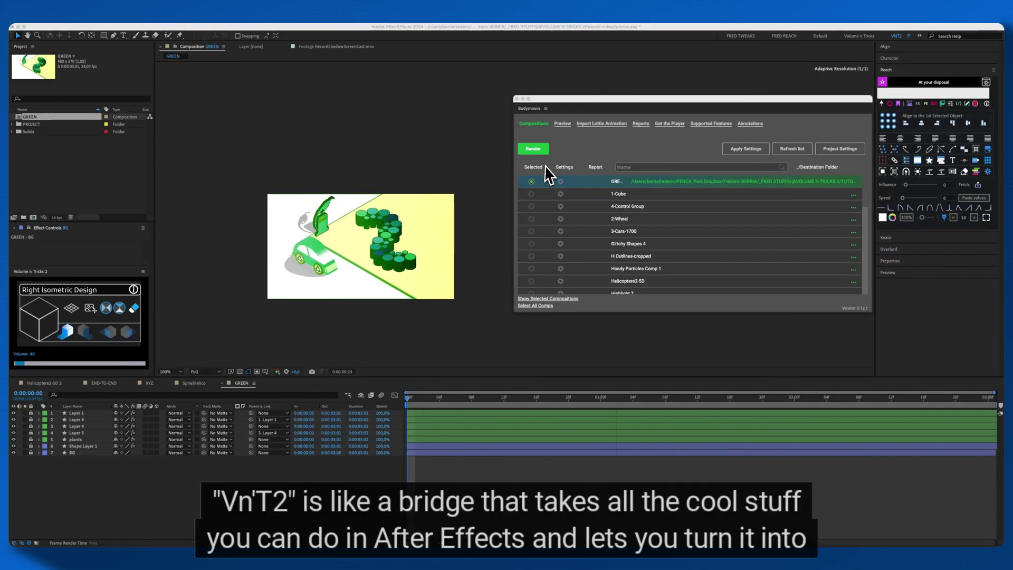
Export the GREEN composition with Bodymovin to green.json in the LOTTIES folder
left_click(612, 187)
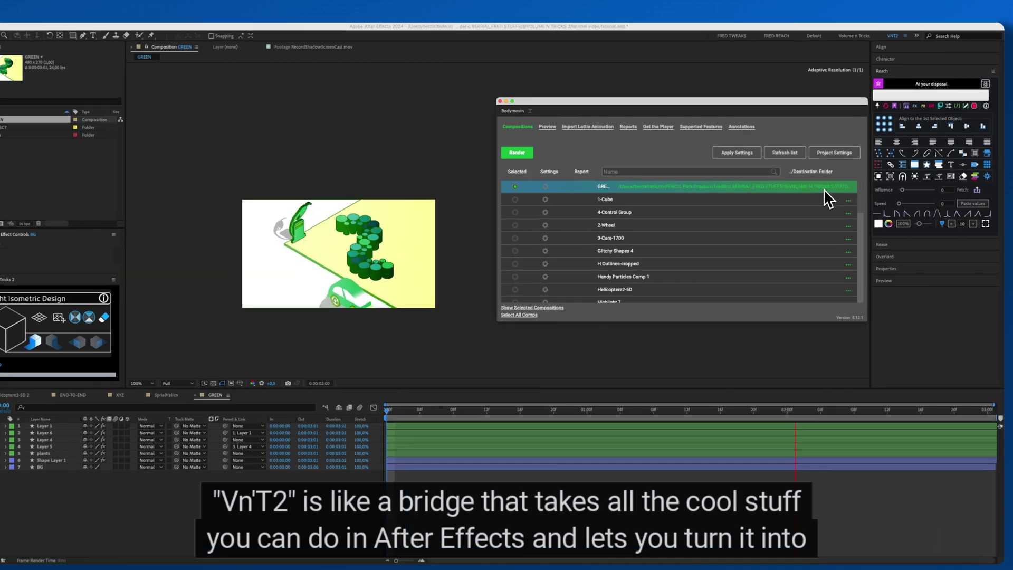
left_click(826, 182)
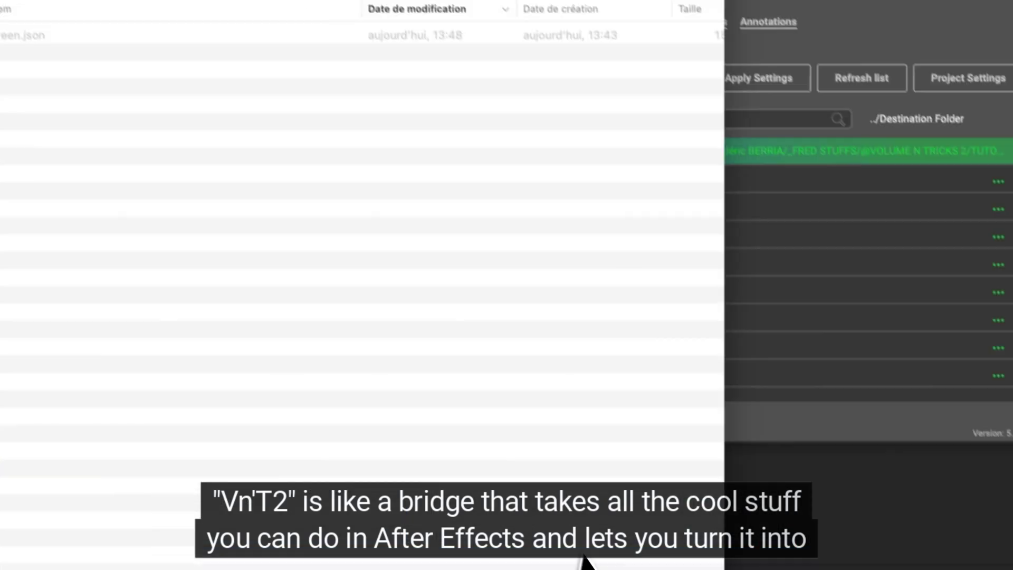
left_click(348, 285)
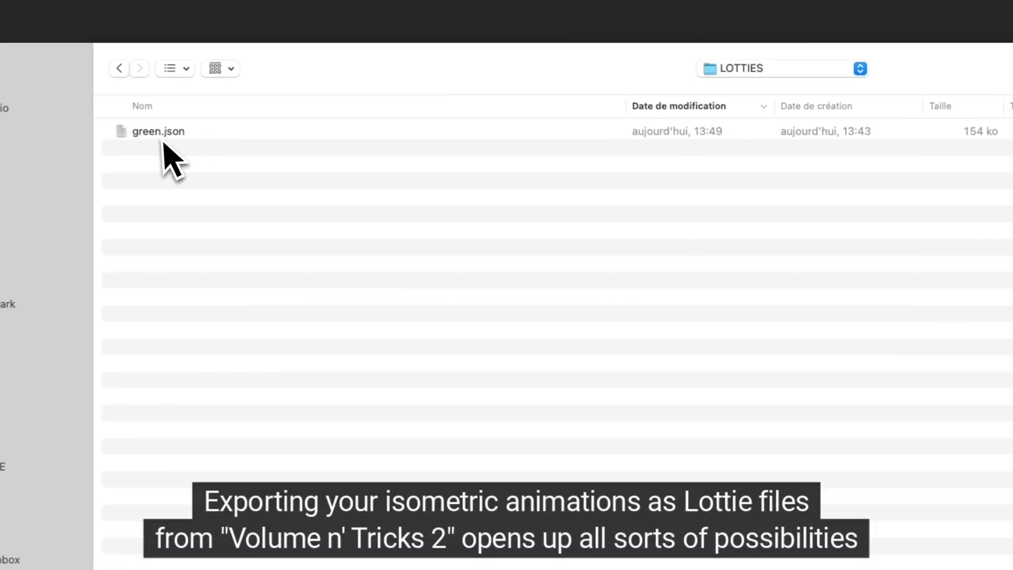
Load green.json into the Bodymovin browser previewer
left_click(156, 136)
left_click(999, 447)
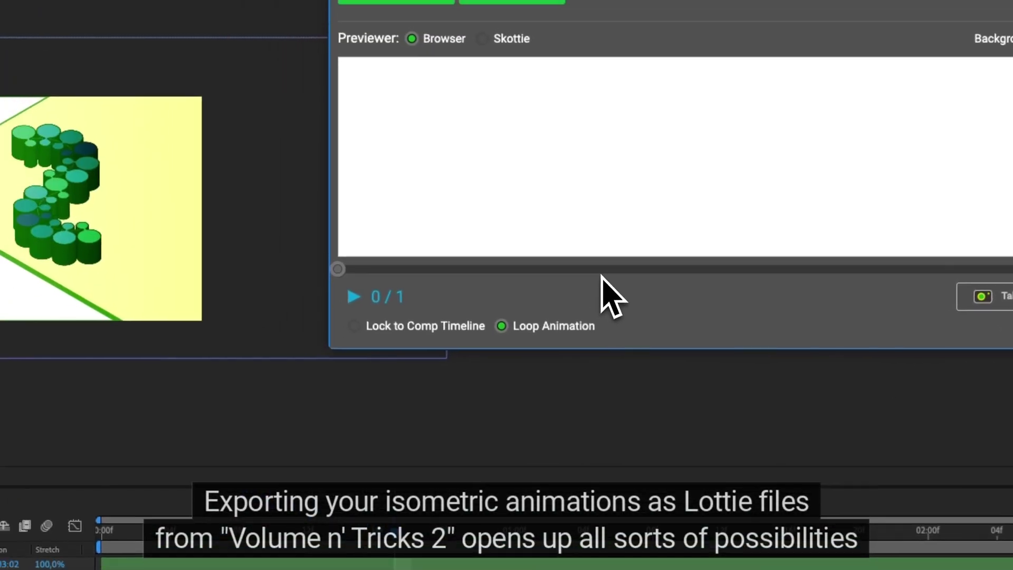